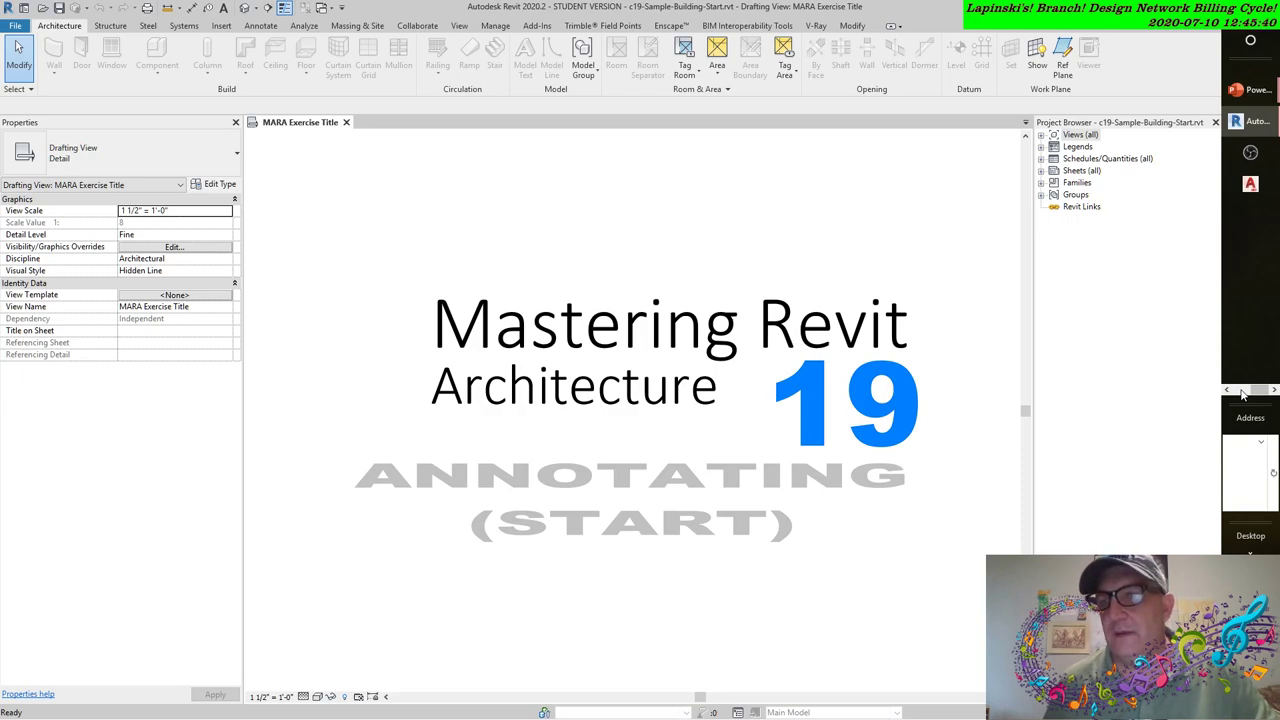
Expand the Views (all) node in the Project Browser to show floor plans and other views.
click(1243, 392)
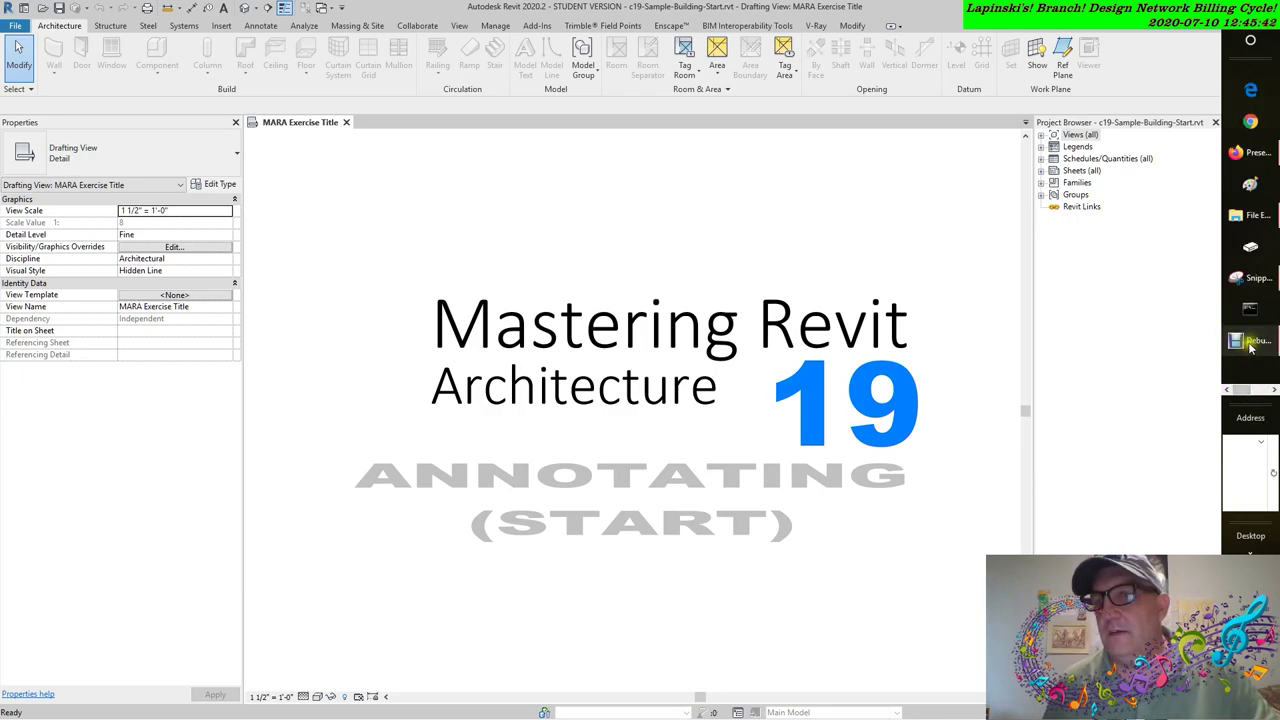
mouse_move(1250, 345)
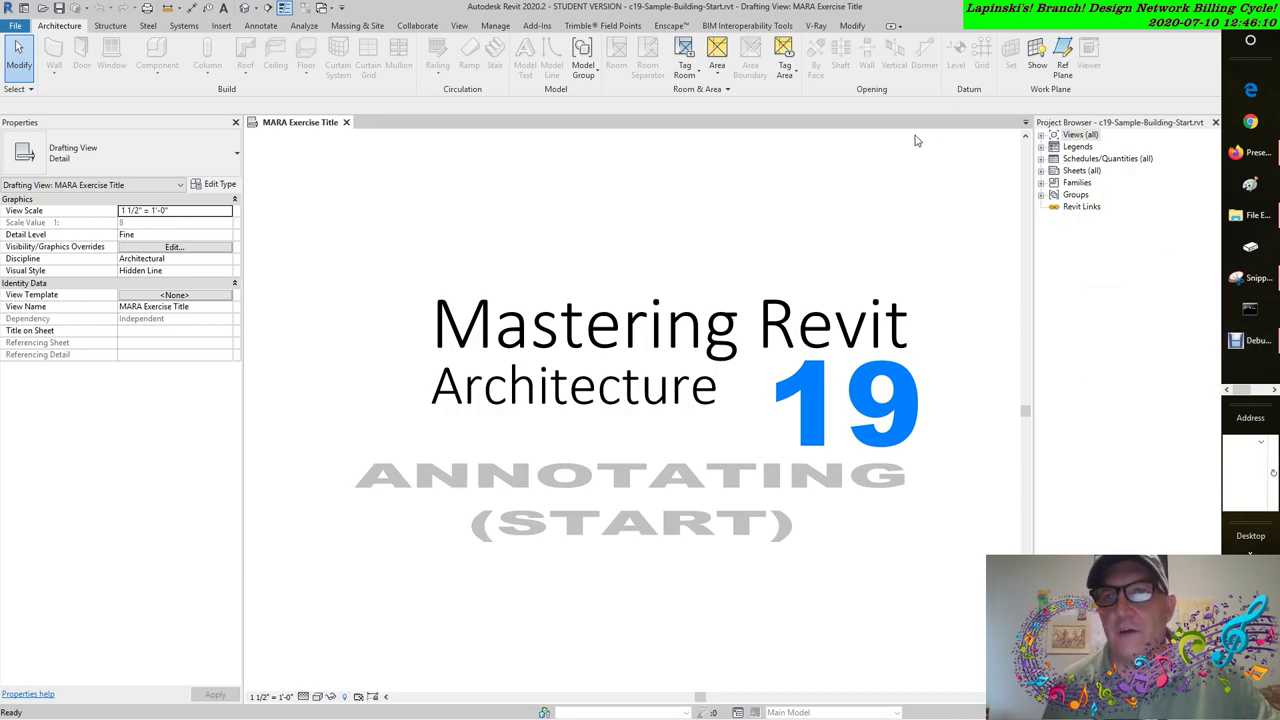
Open the Level 1 floor plan and bring up the File menu.
click(1041, 135)
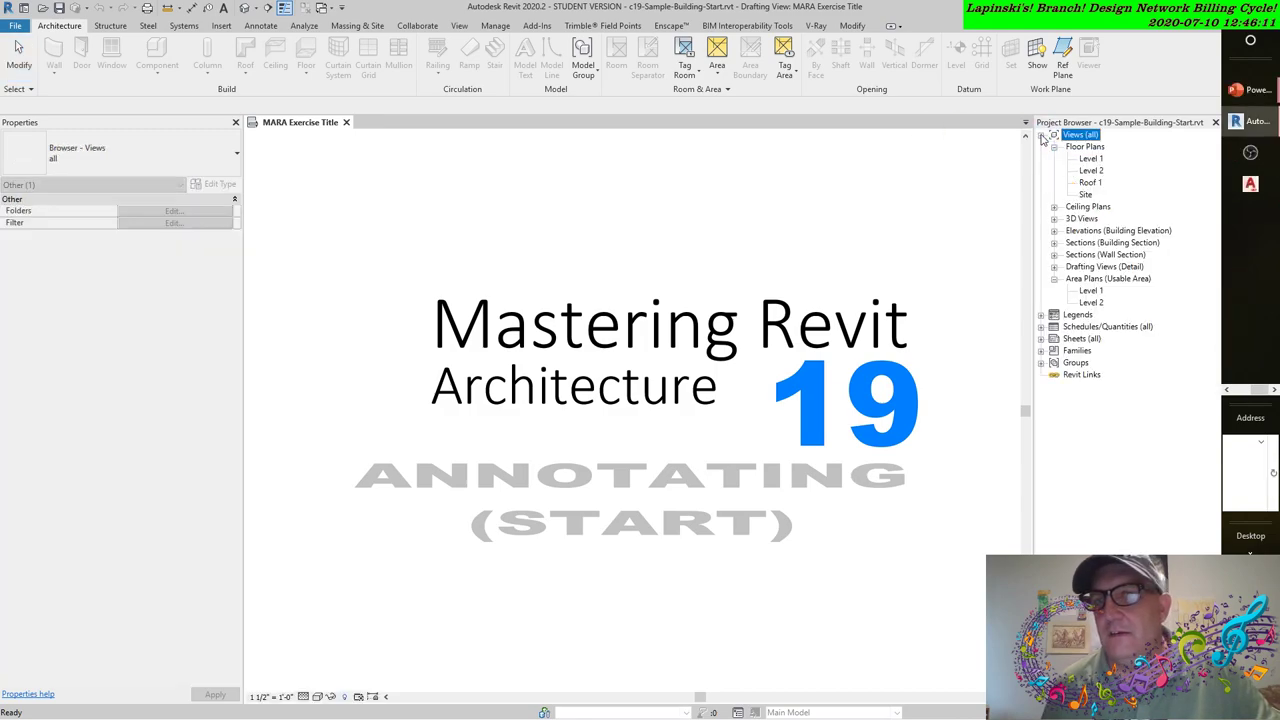
double_click(1088, 159)
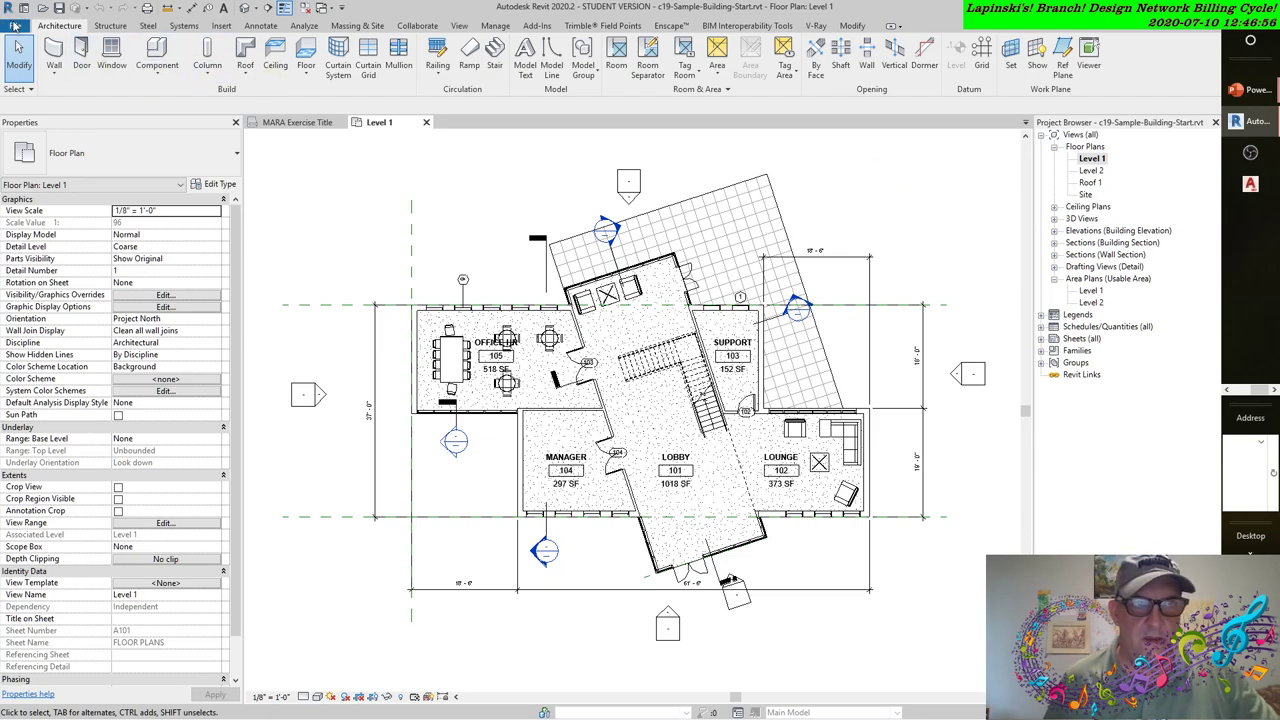
click(14, 24)
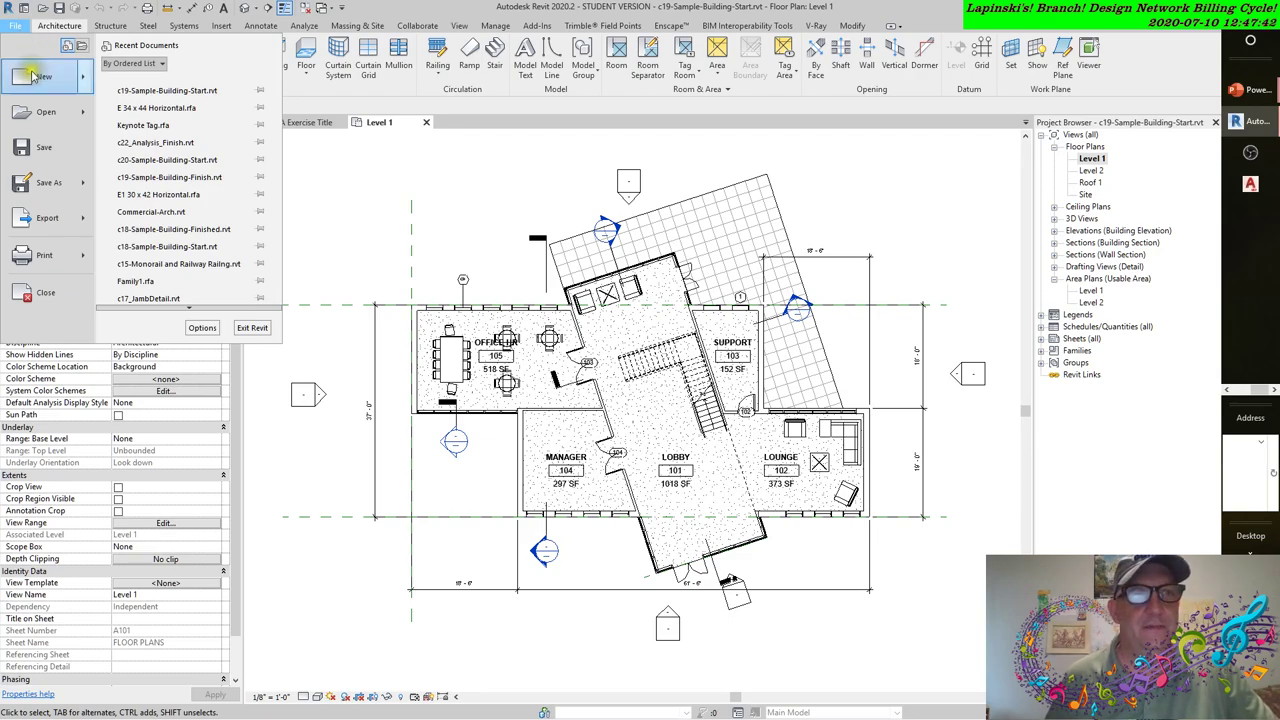
Choose File > New > Family to list the family templates.
mouse_move(35, 80)
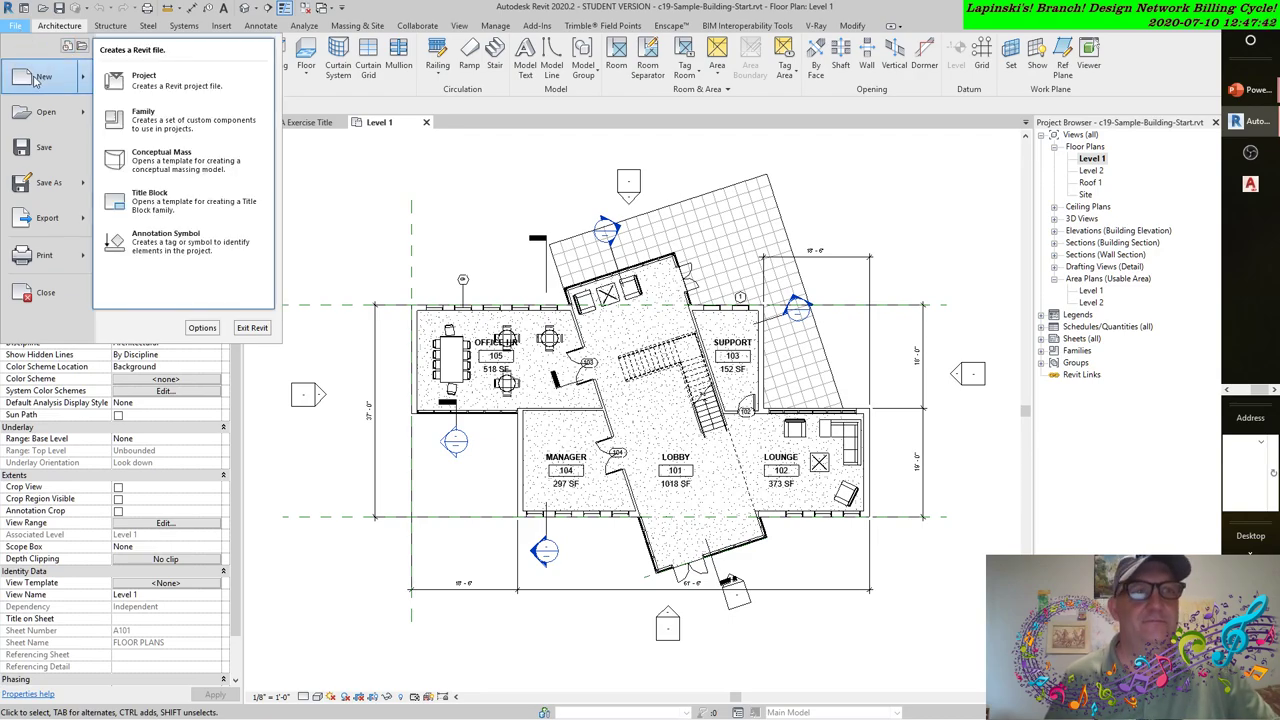
click(200, 120)
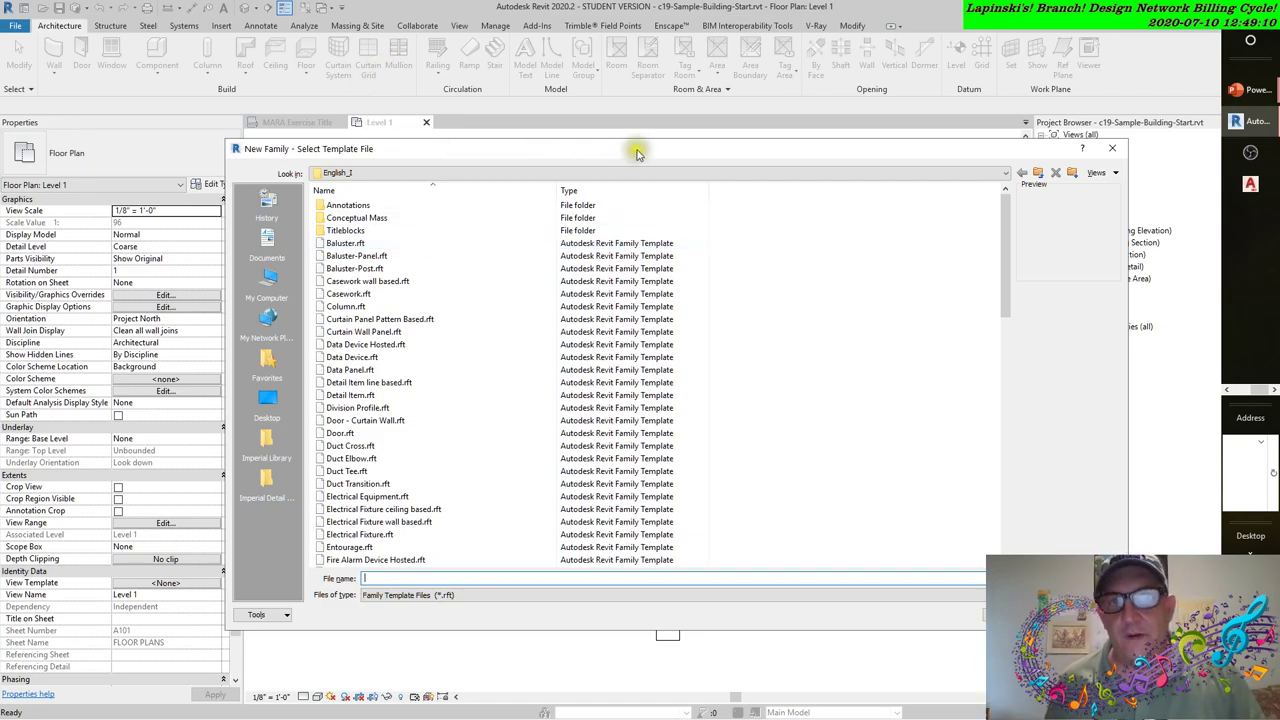
Move the Select Template File dialog slightly left.
drag(638, 153, 611, 146)
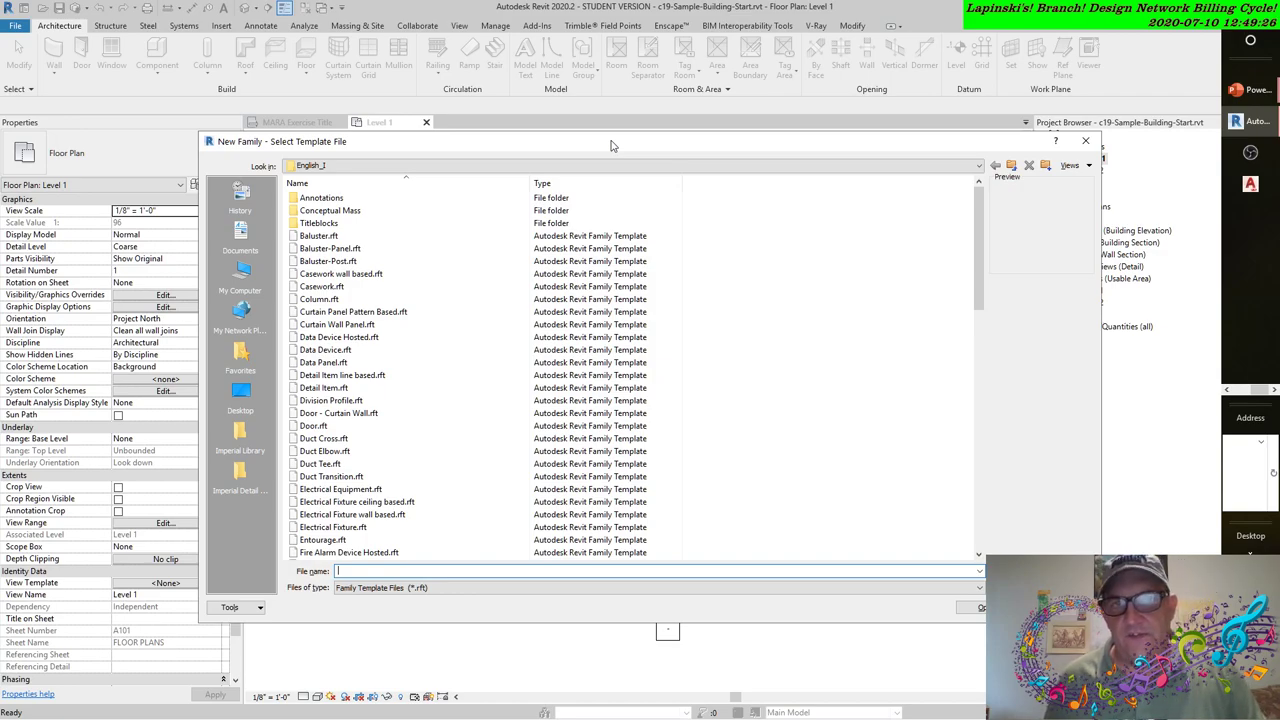
drag(600, 143, 592, 146)
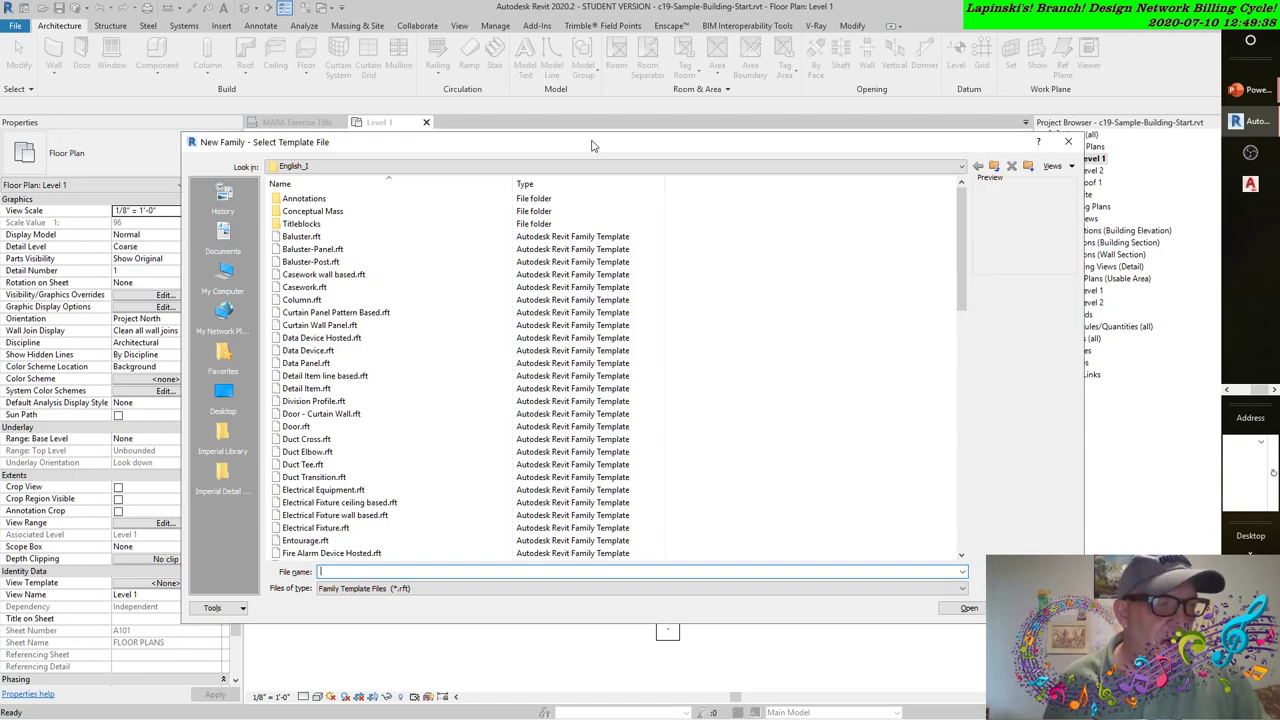
Create a new family from the Annotations folder's Multi-Category Tag.rft template.
double_click(308, 199)
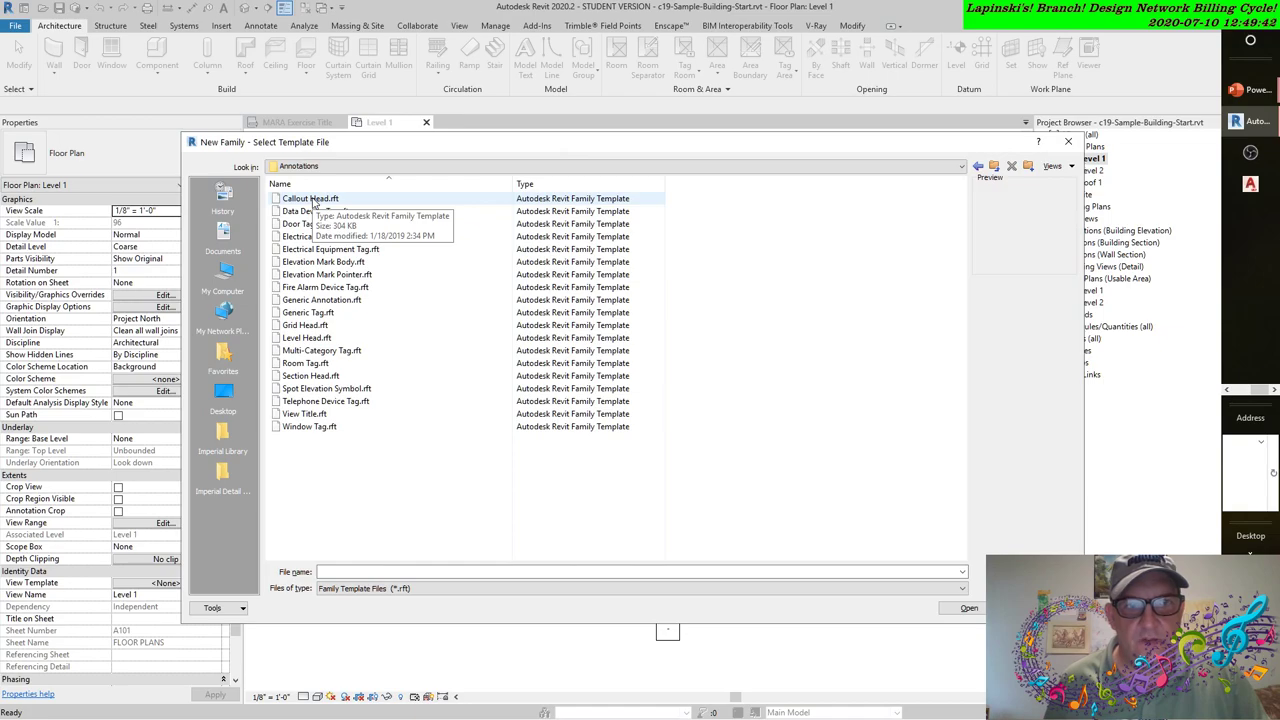
click(300, 351)
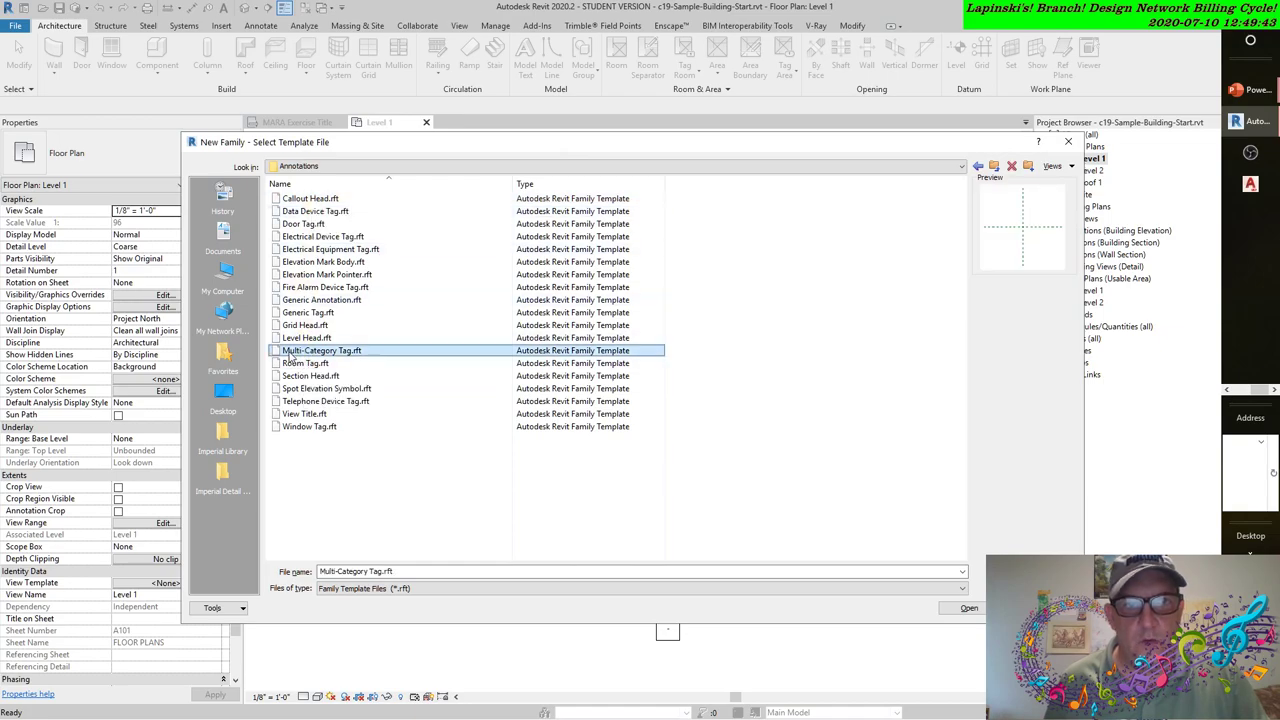
click(375, 167)
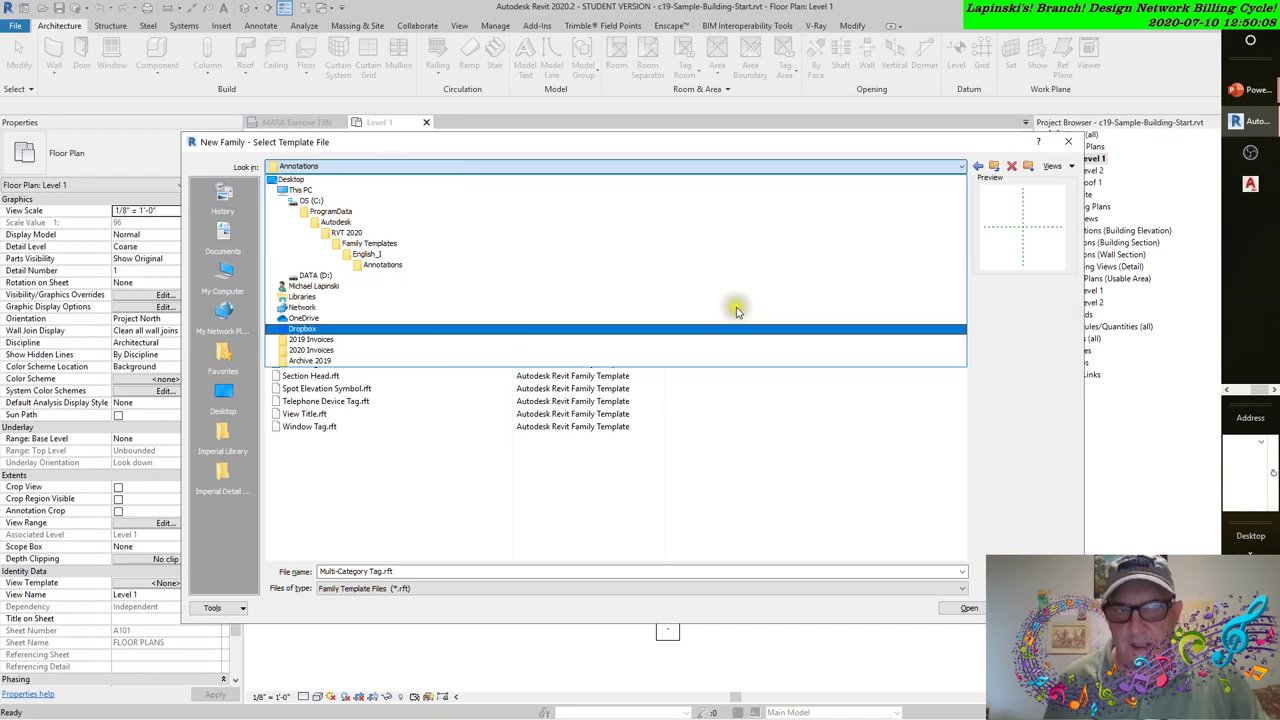
click(400, 266)
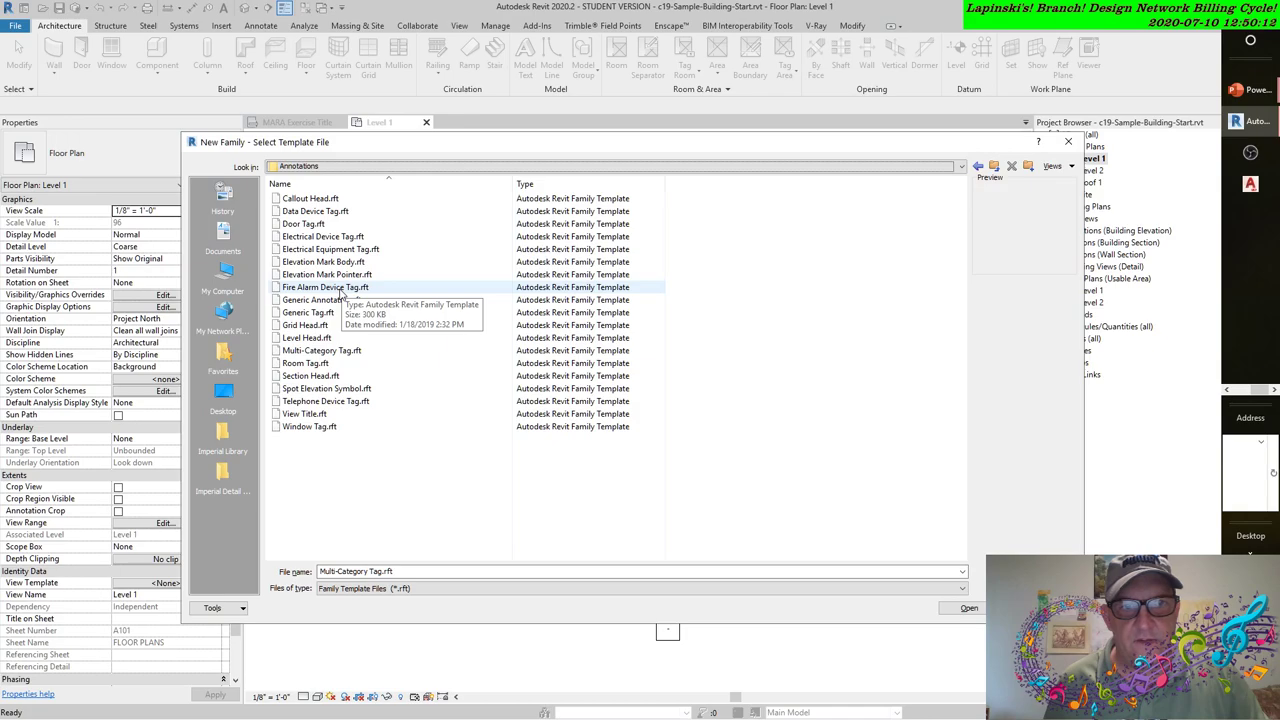
click(330, 350)
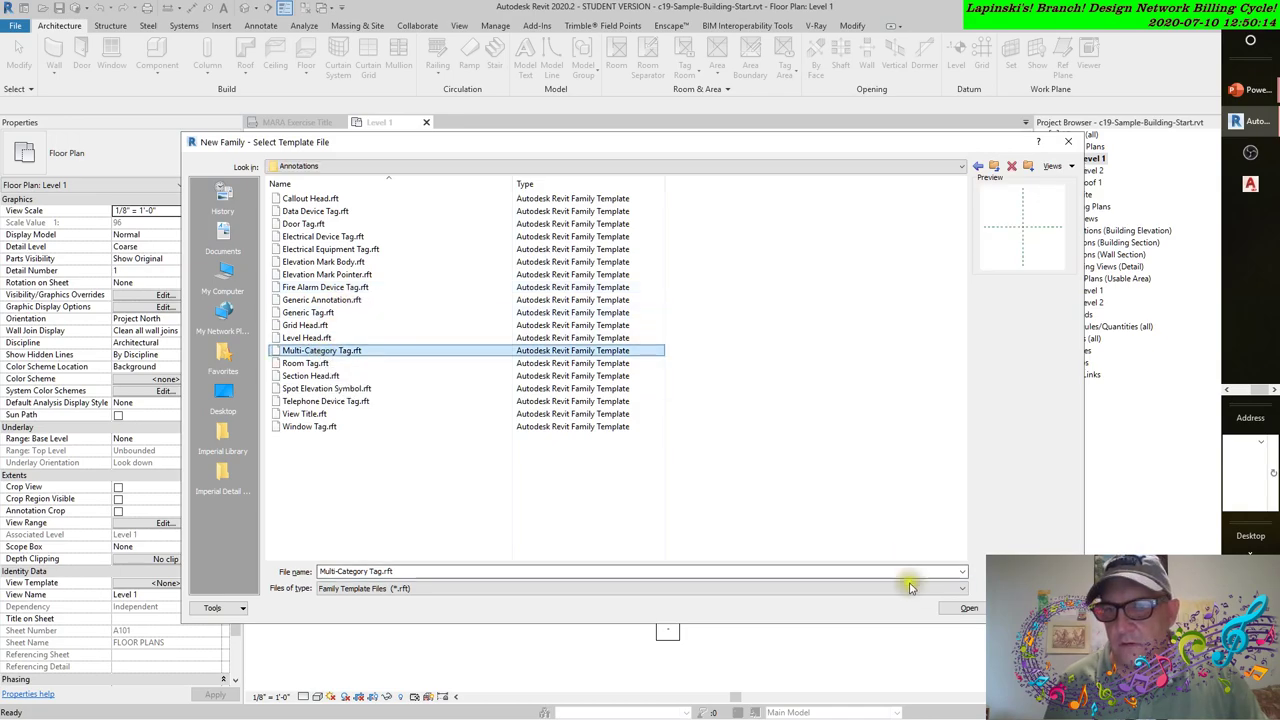
click(966, 609)
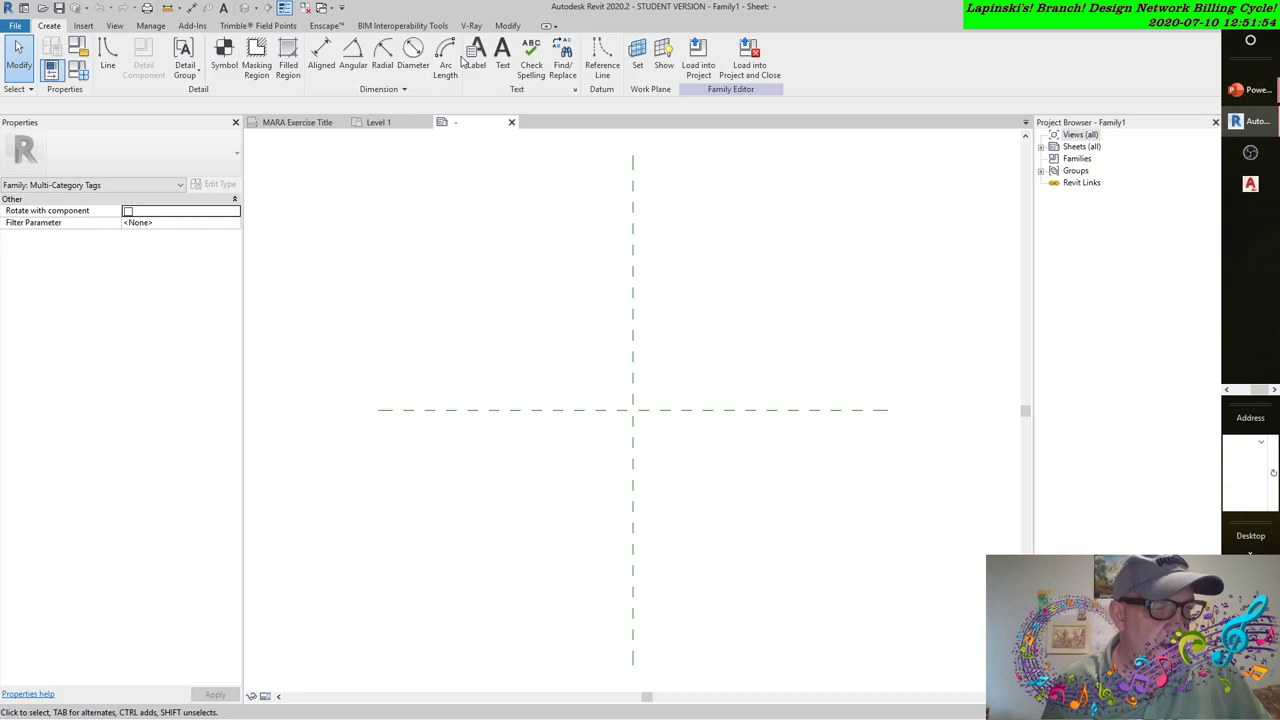
Place a Label at the reference-plane intersection to open the Edit Label dialog.
click(472, 56)
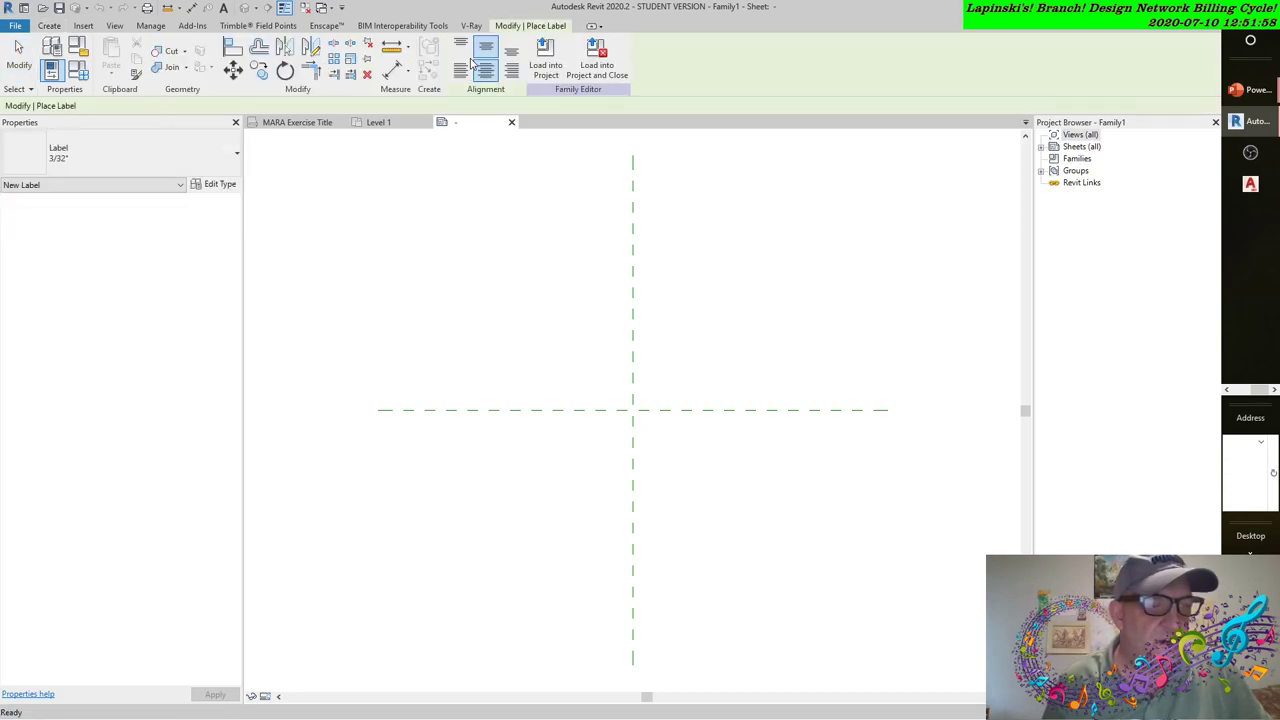
click(626, 403)
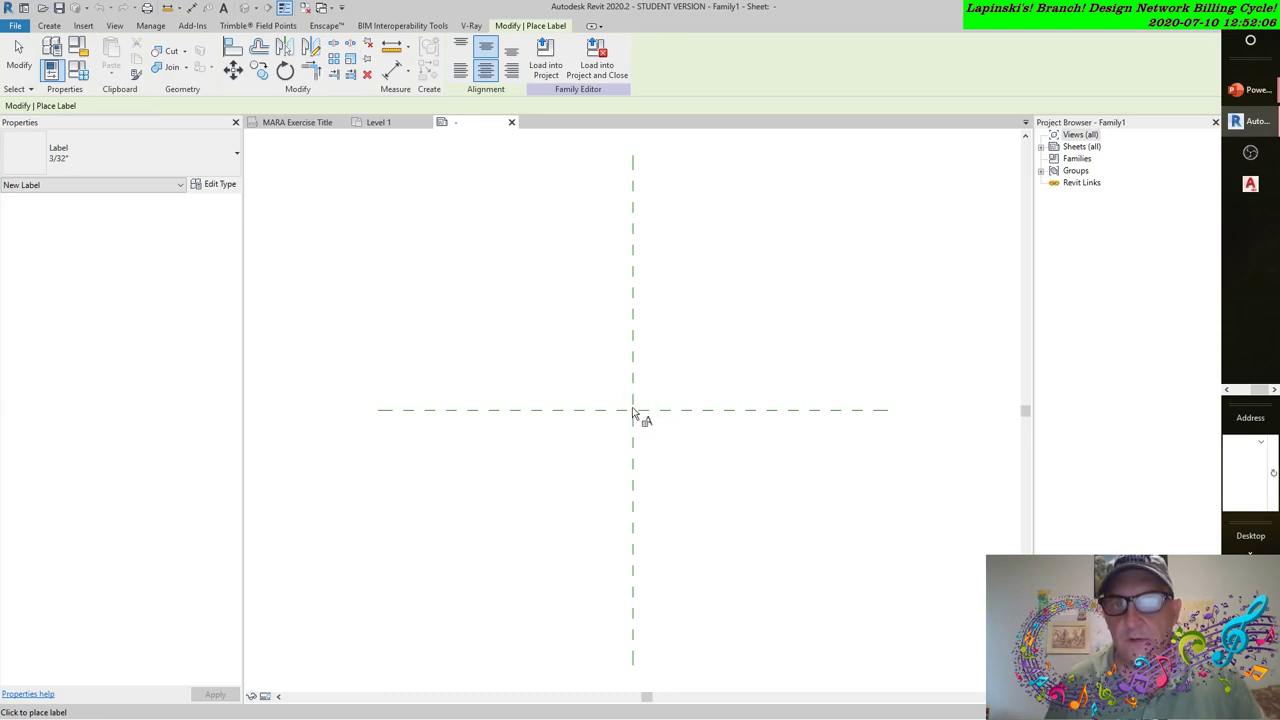
click(632, 411)
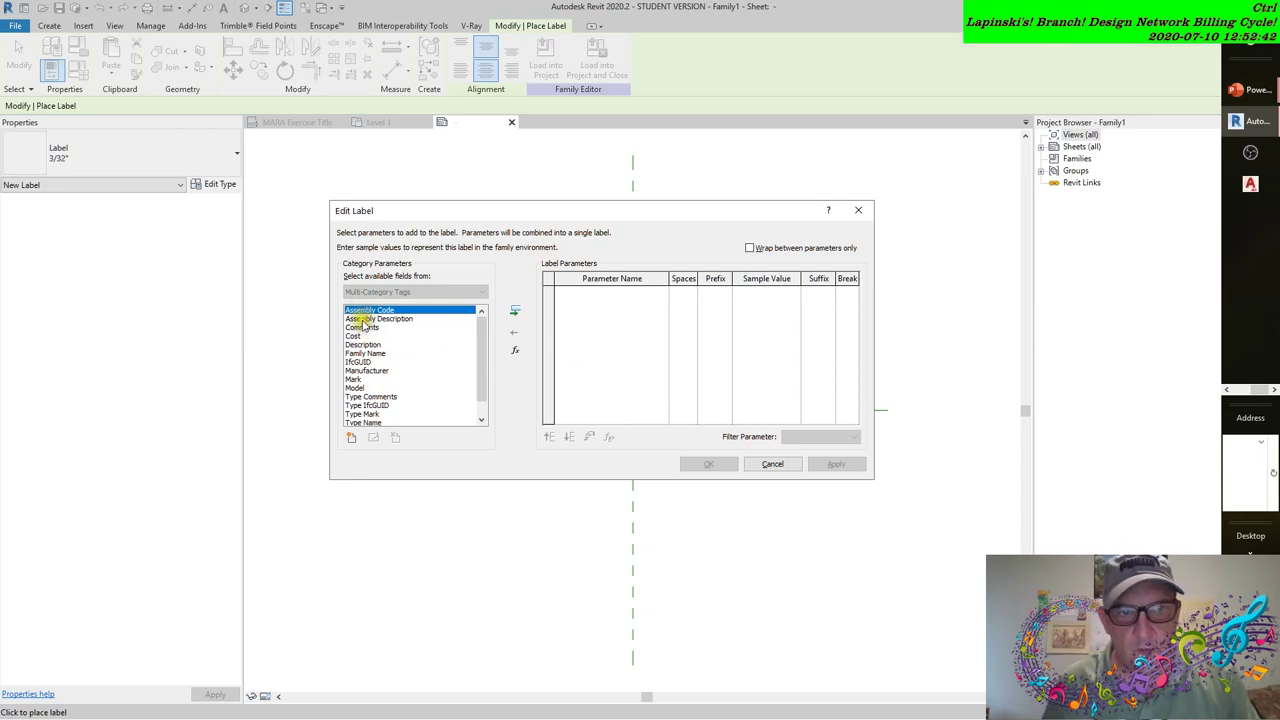
Select Assembly Code, Cost and Family Name in the Category Parameters list.
ctrl+click(357, 337)
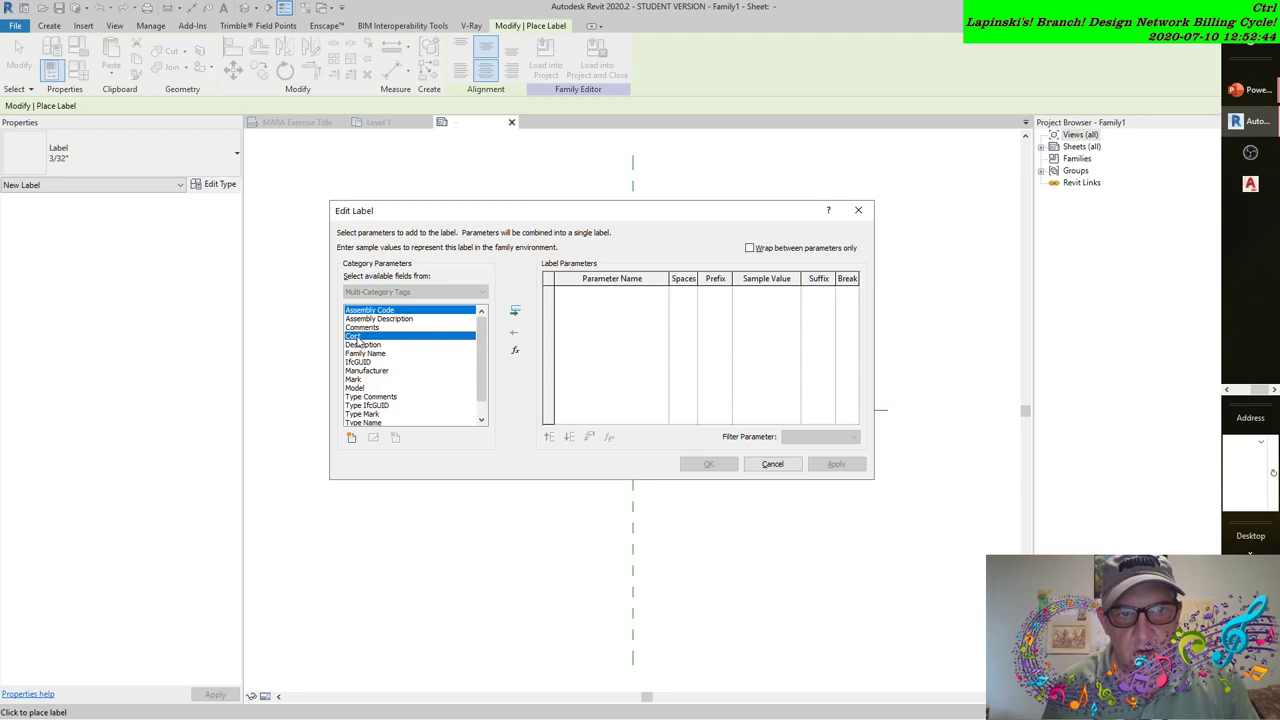
ctrl+click(362, 353)
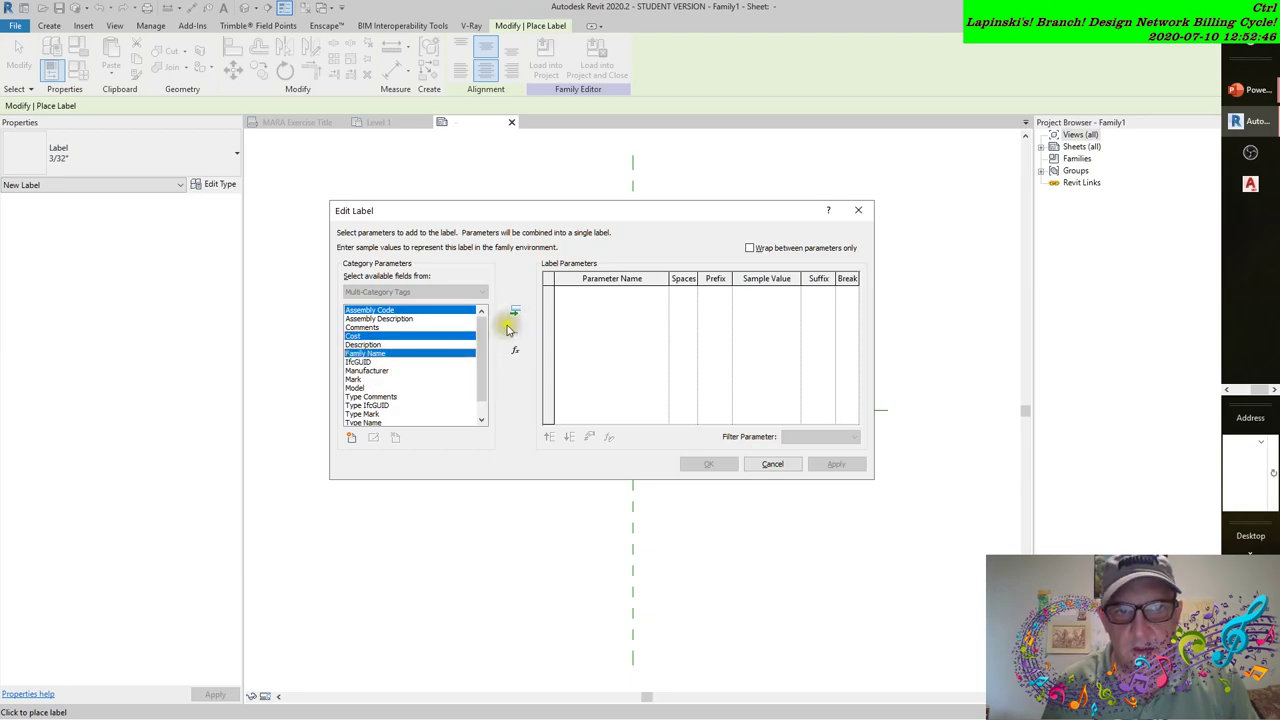
scroll(484, 360, down, 2)
scroll(484, 360, up, 2)
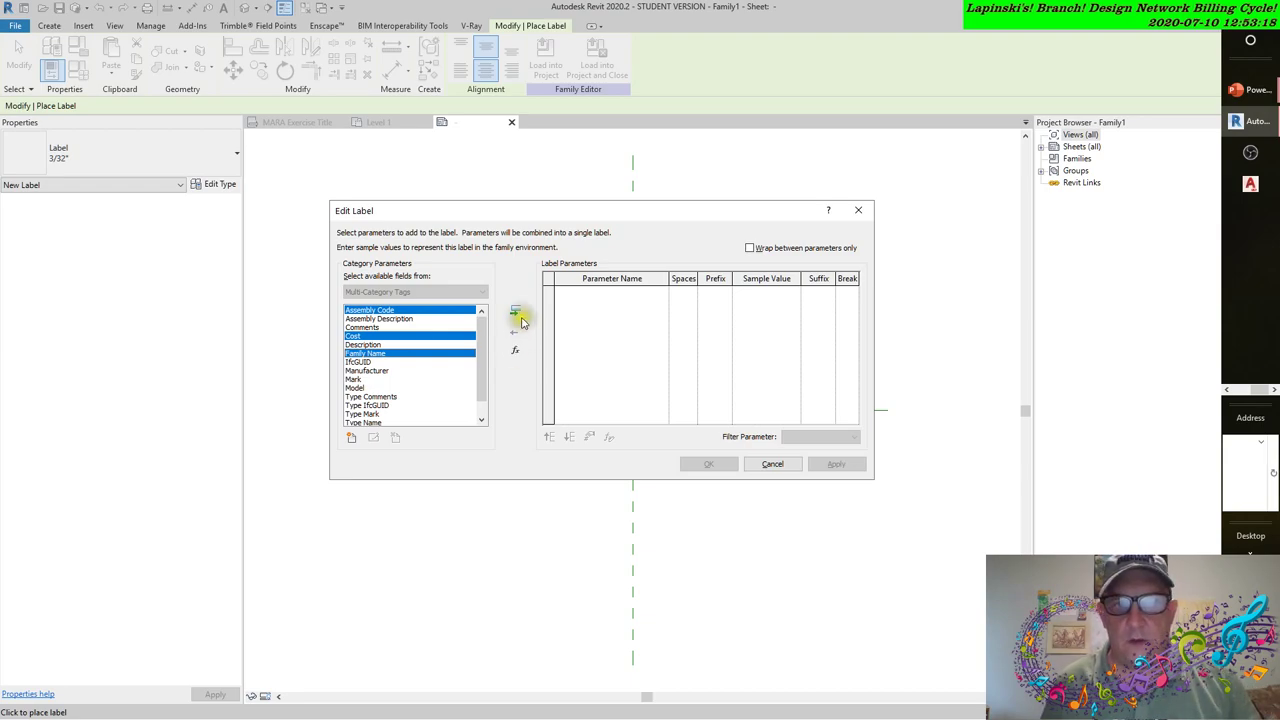
Add the fields and order them Manufacturer, Cost, Assembly Code, Family Name.
click(516, 313)
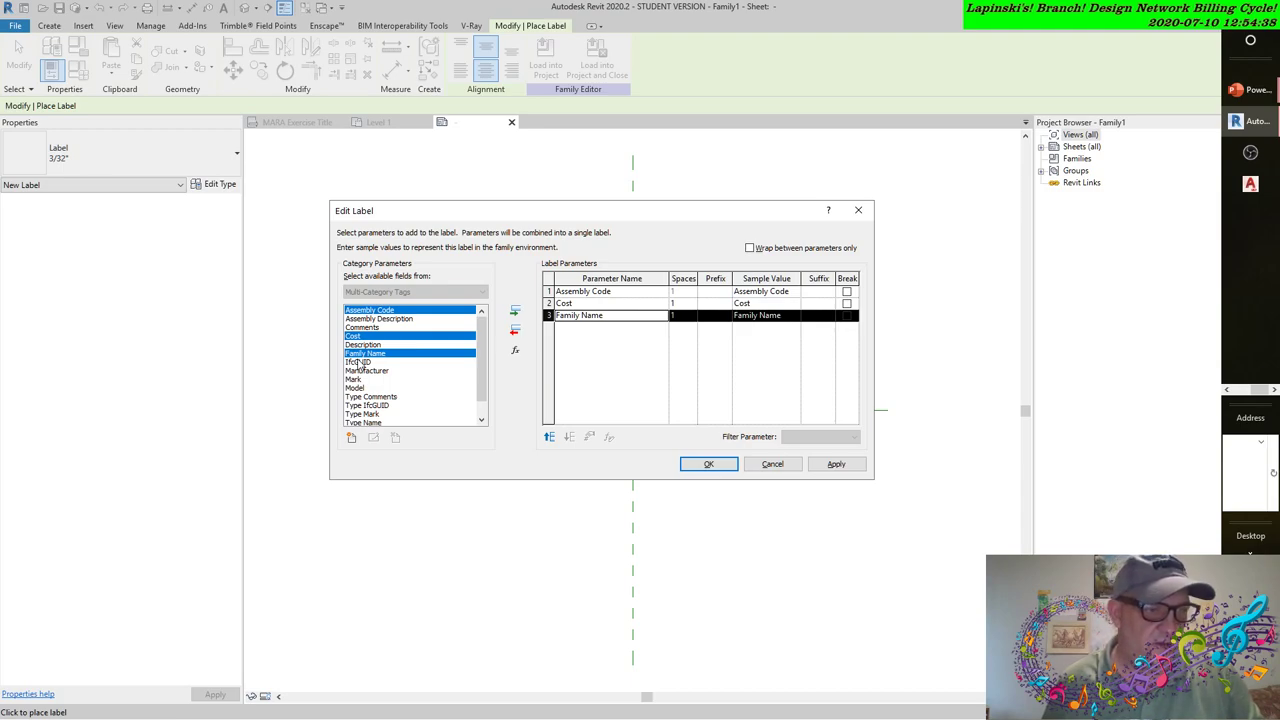
click(376, 371)
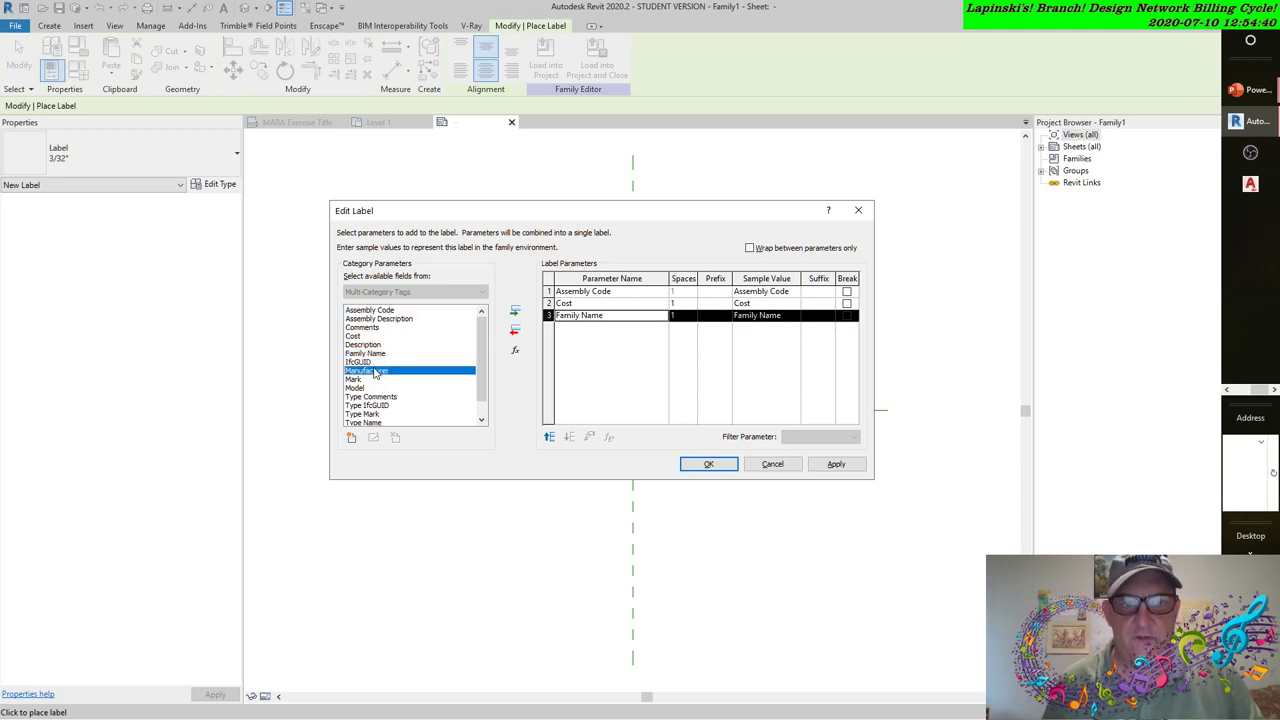
click(515, 315)
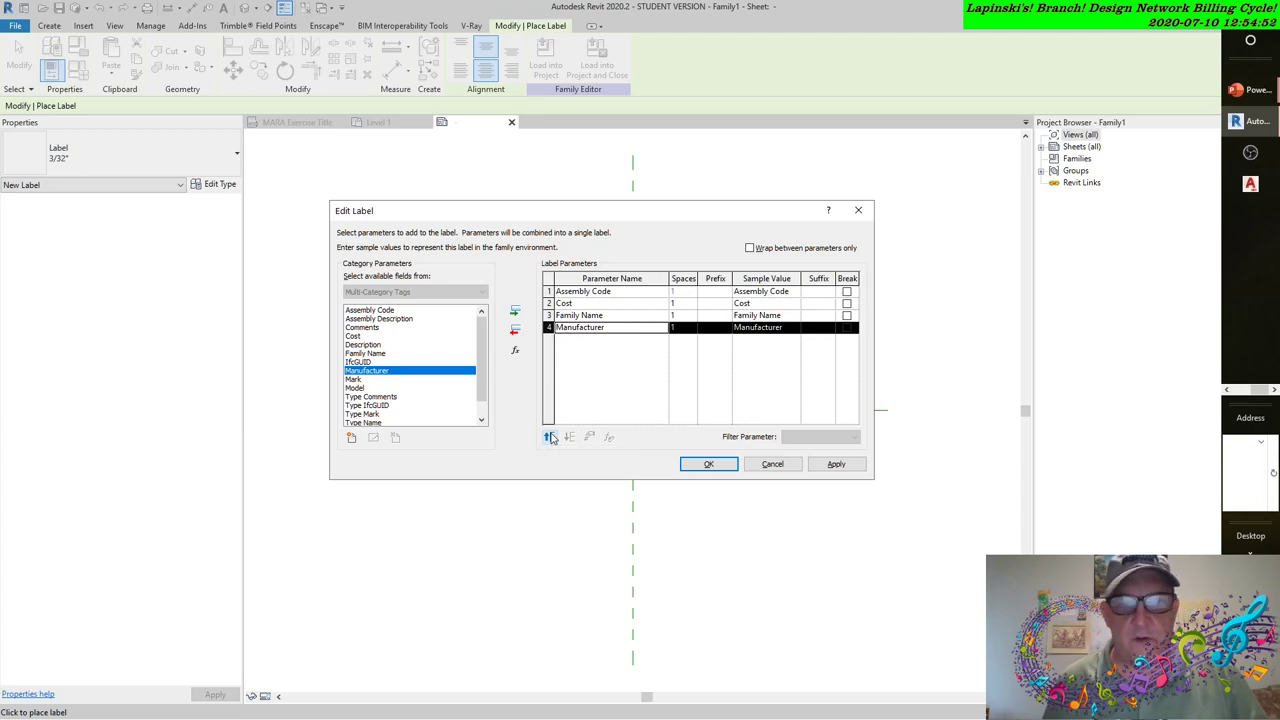
click(549, 437)
click(549, 437)
click(549, 437)
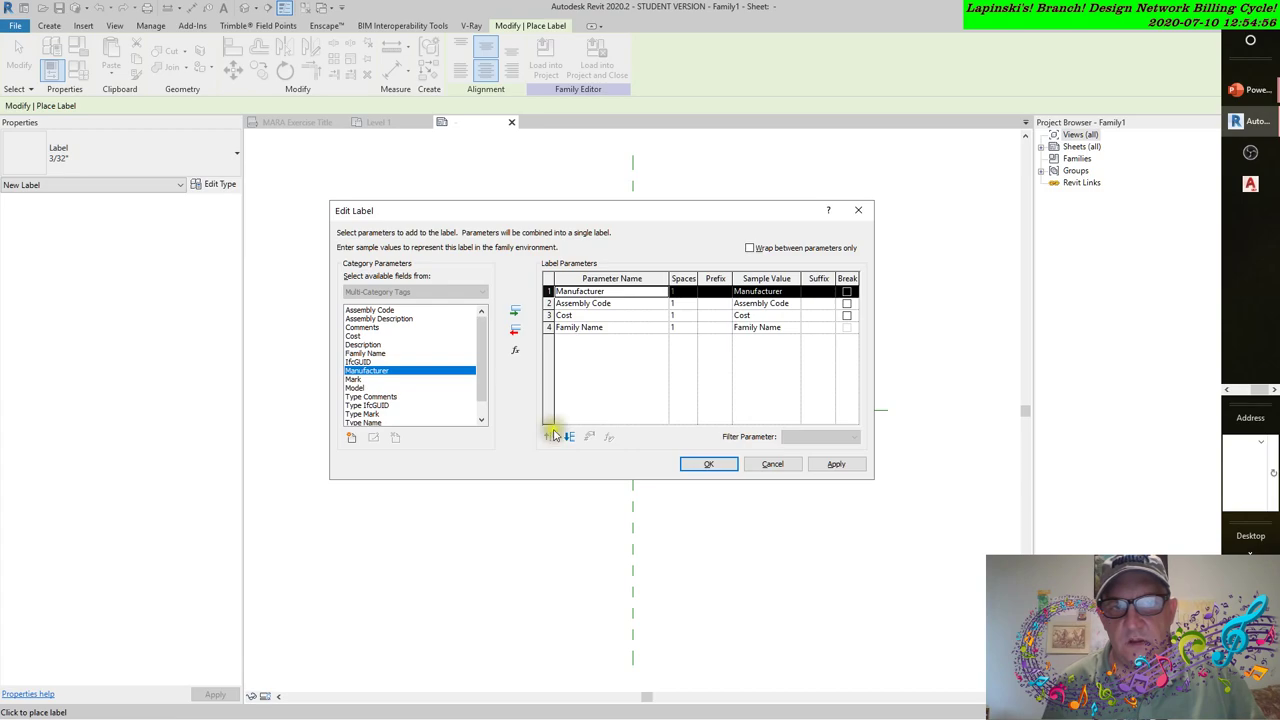
click(549, 315)
click(549, 437)
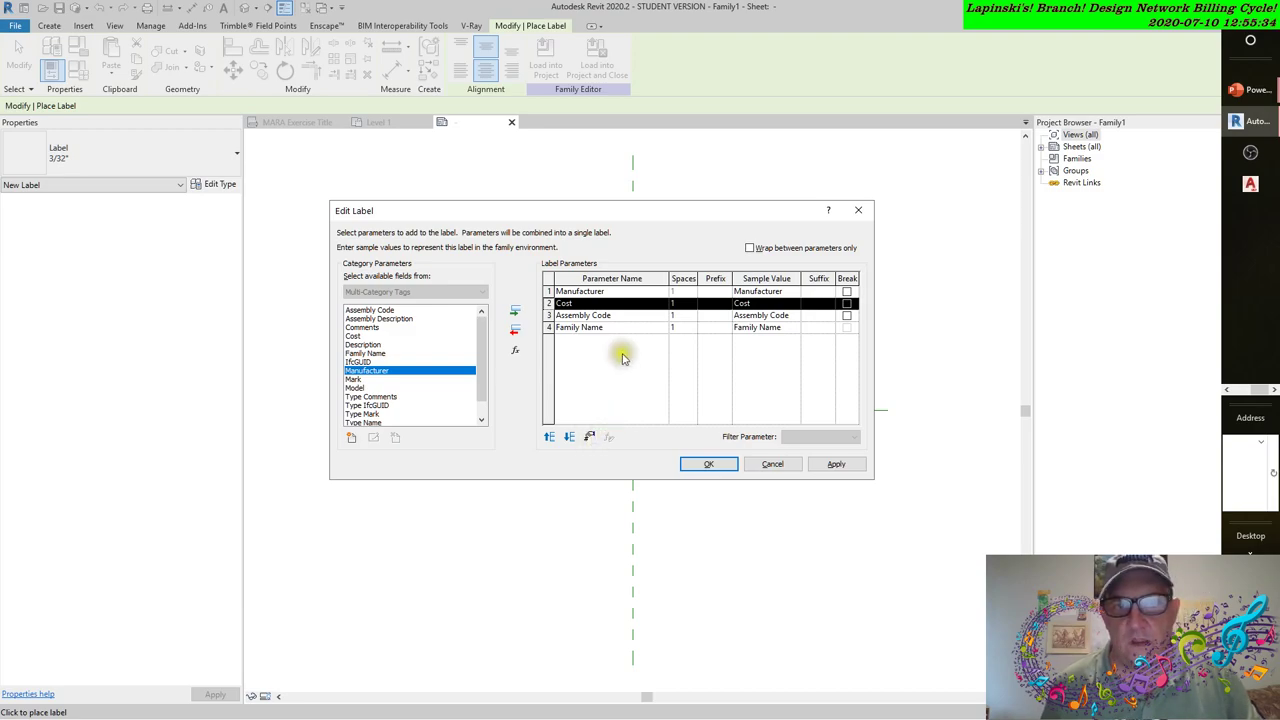
Add a line break after Manufacturer and confirm the label.
click(581, 296)
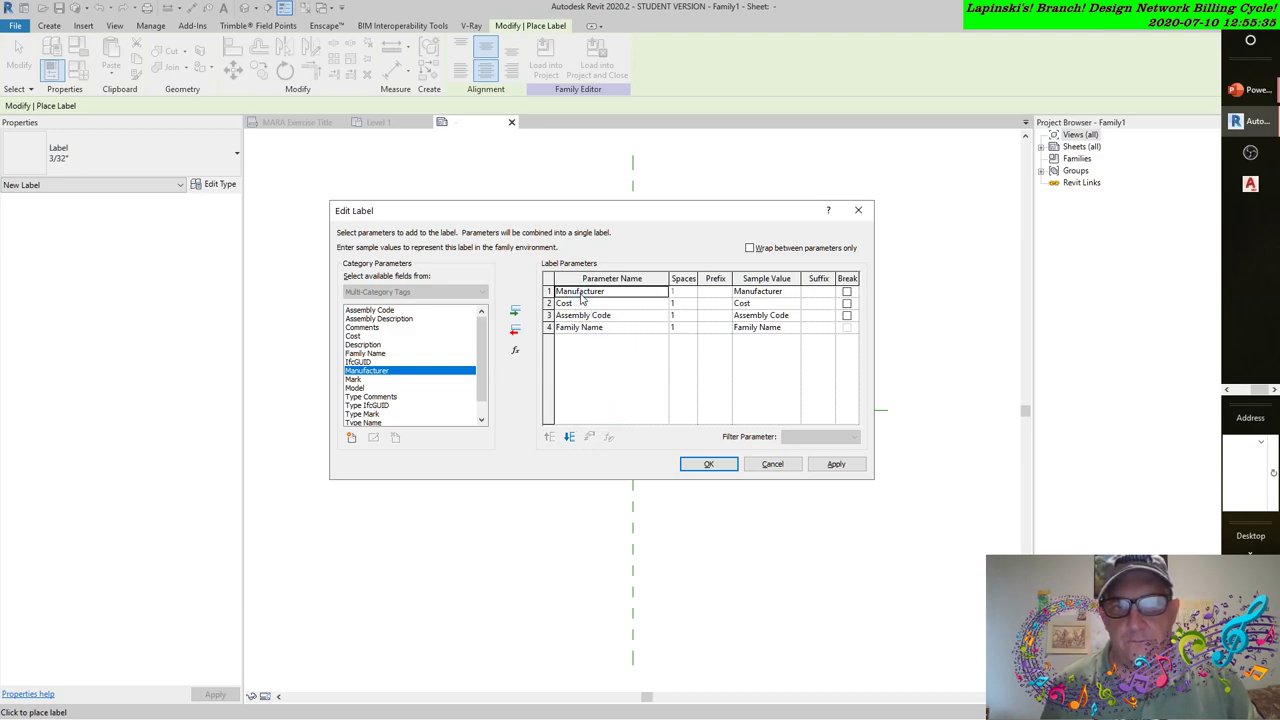
click(847, 293)
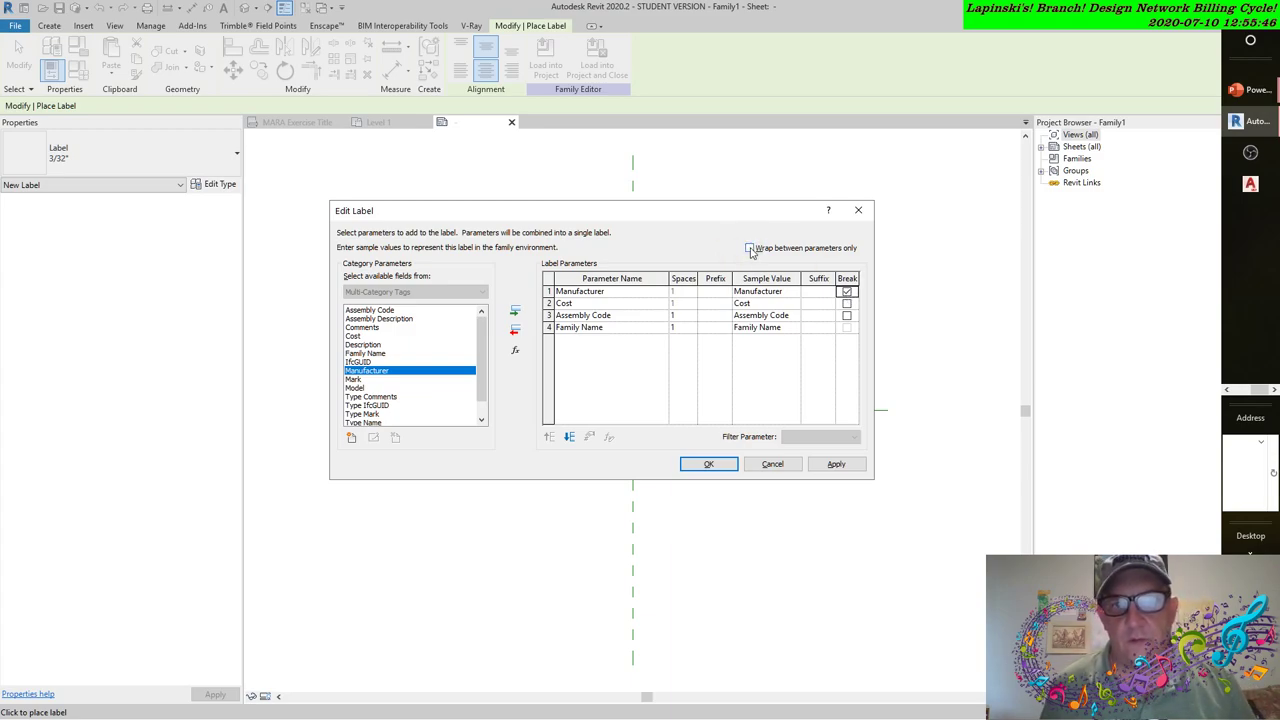
click(710, 465)
Zoom in and centre the view on the Manufacturer/Cost/Assembly Code/Family Name label.
click(722, 465)
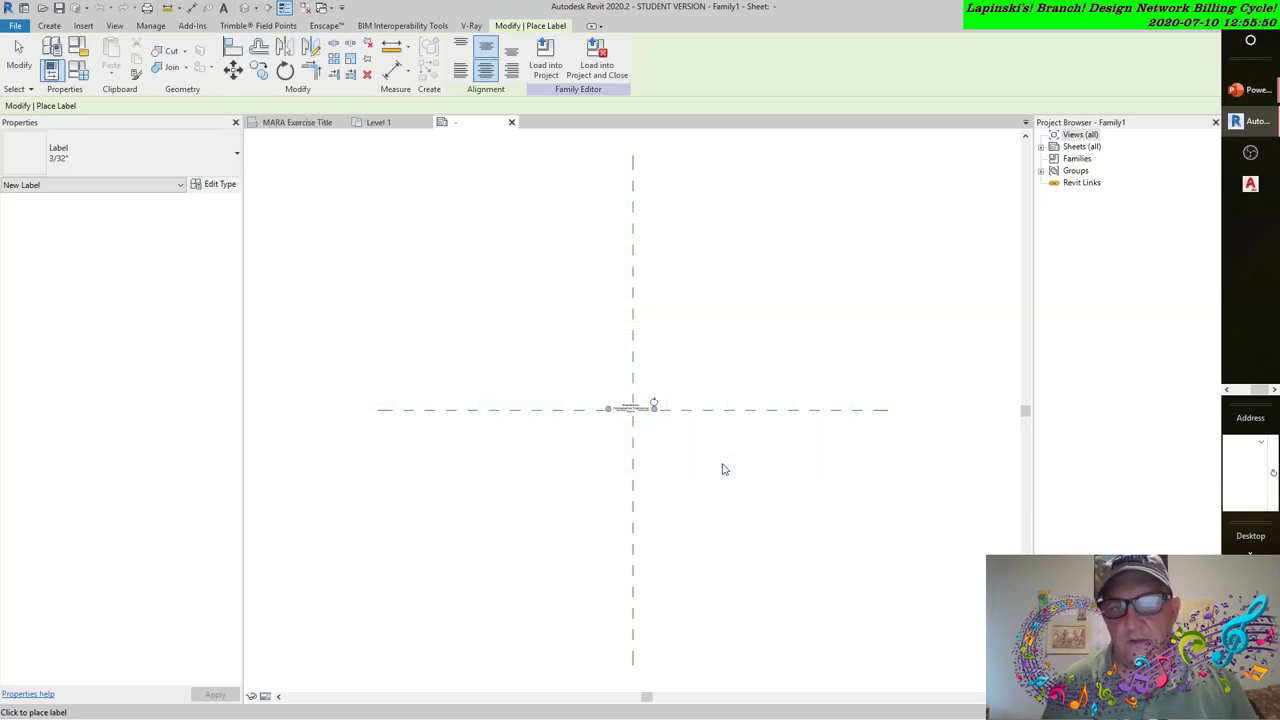
scroll(529, 406, up, 8)
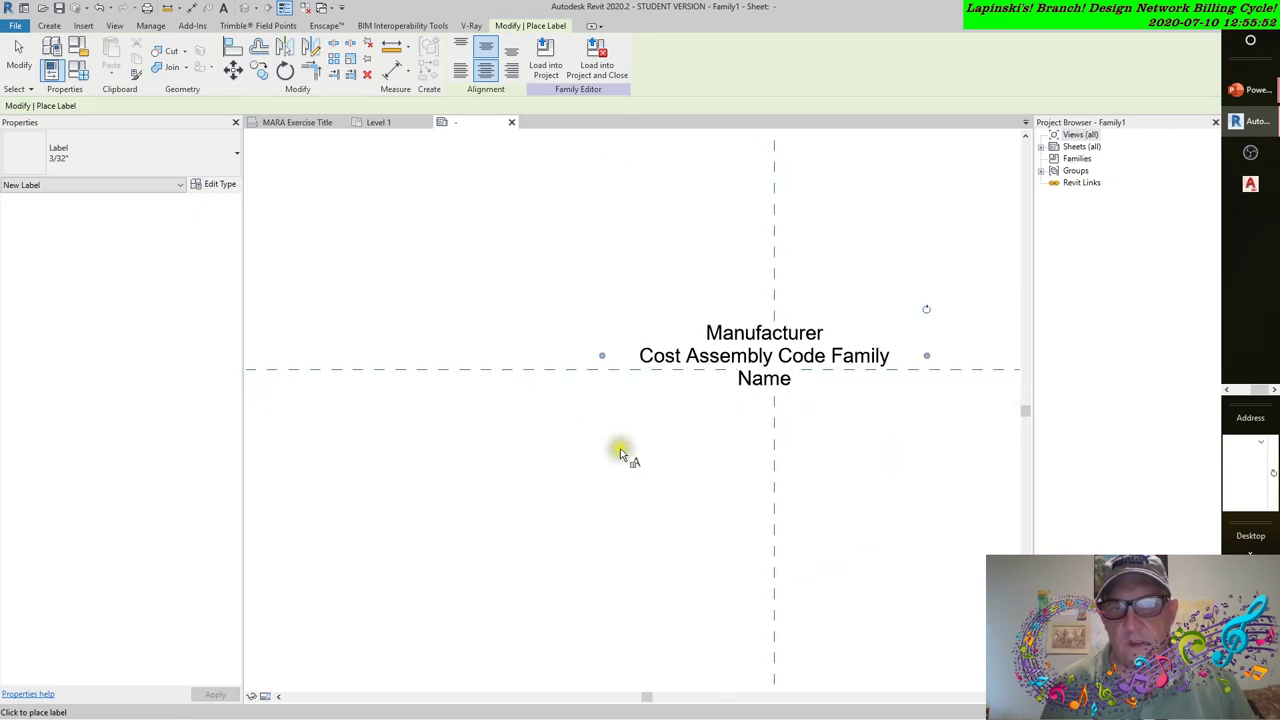
middle_drag(714, 457, 574, 486)
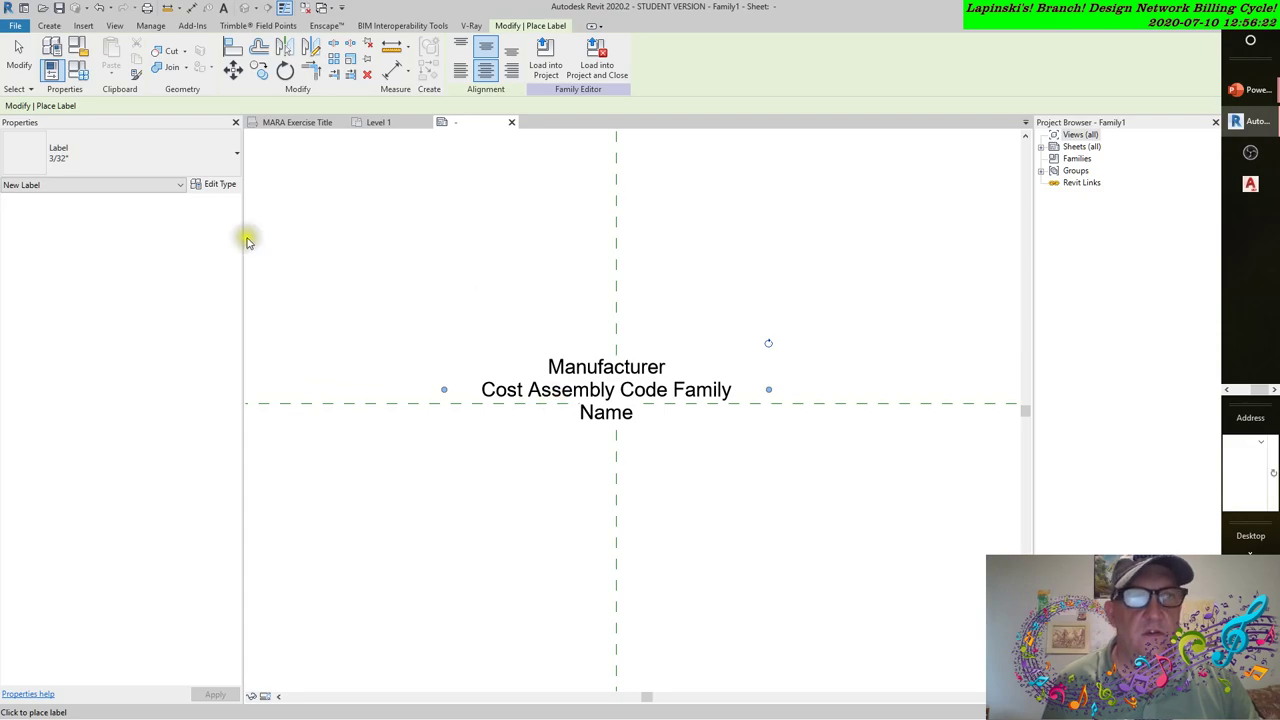
Save As a family, naming the file MFR.
click(16, 26)
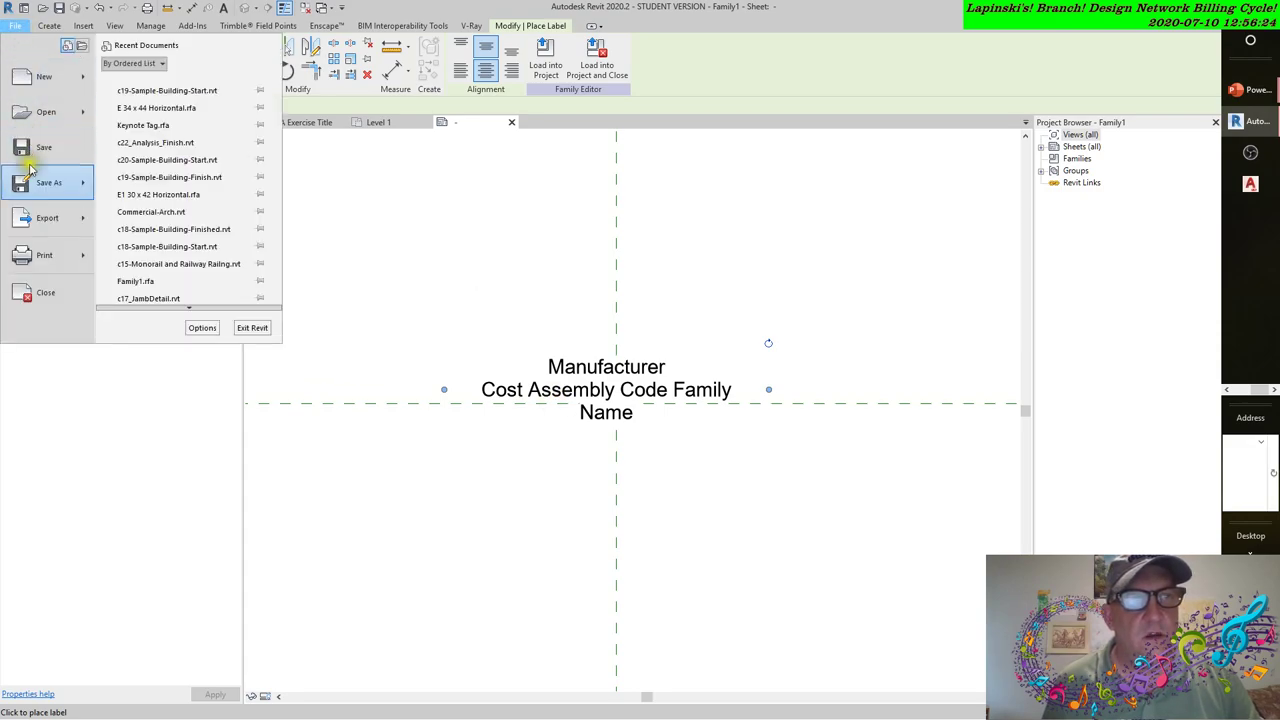
mouse_move(47, 188)
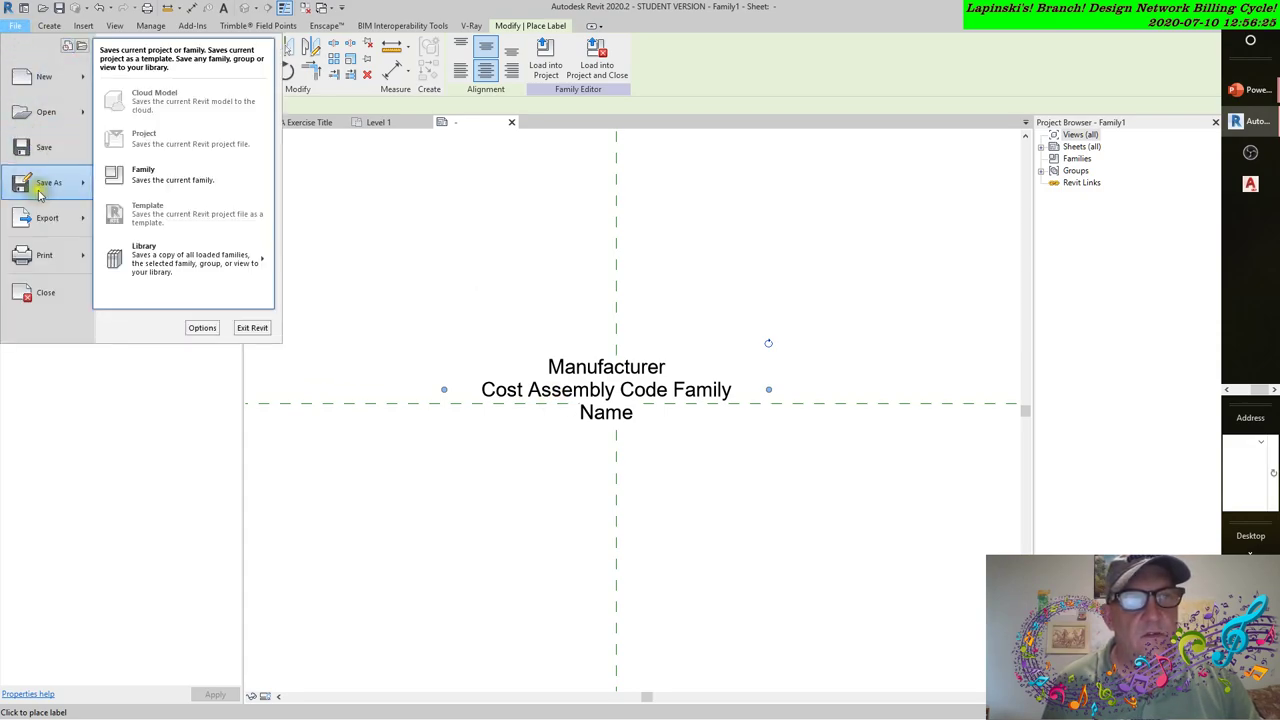
click(143, 174)
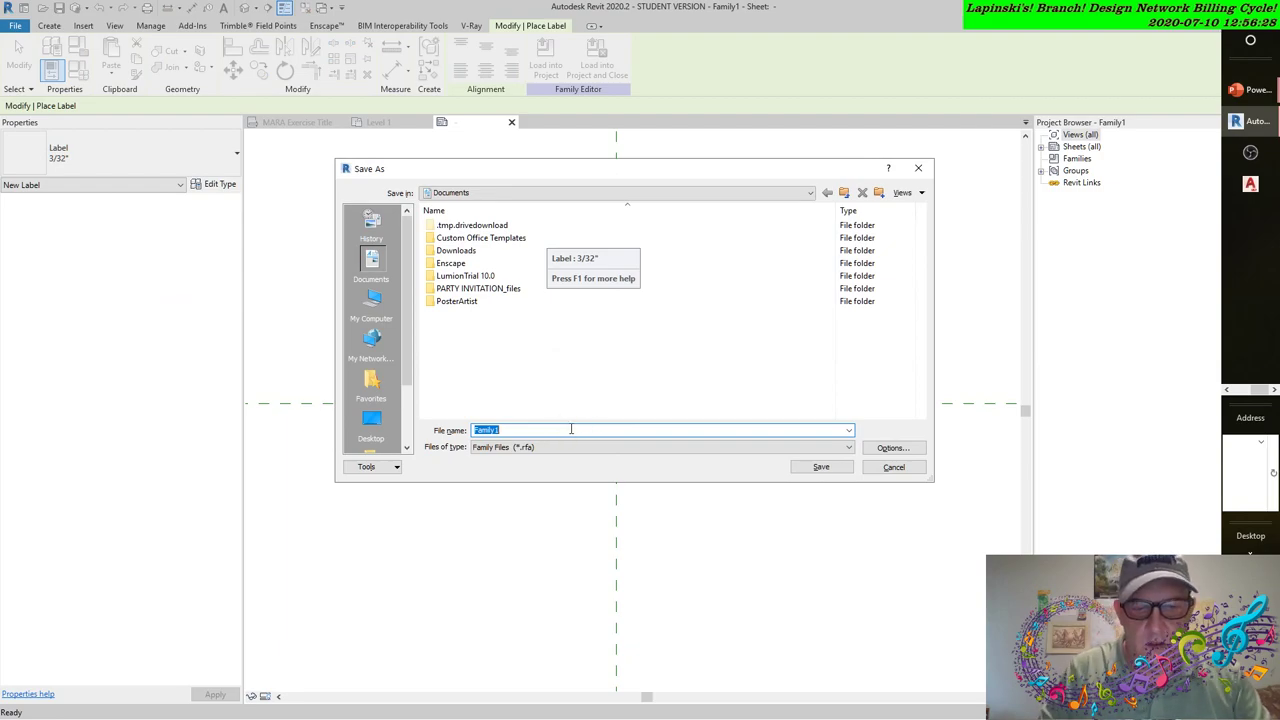
text(manufactero)
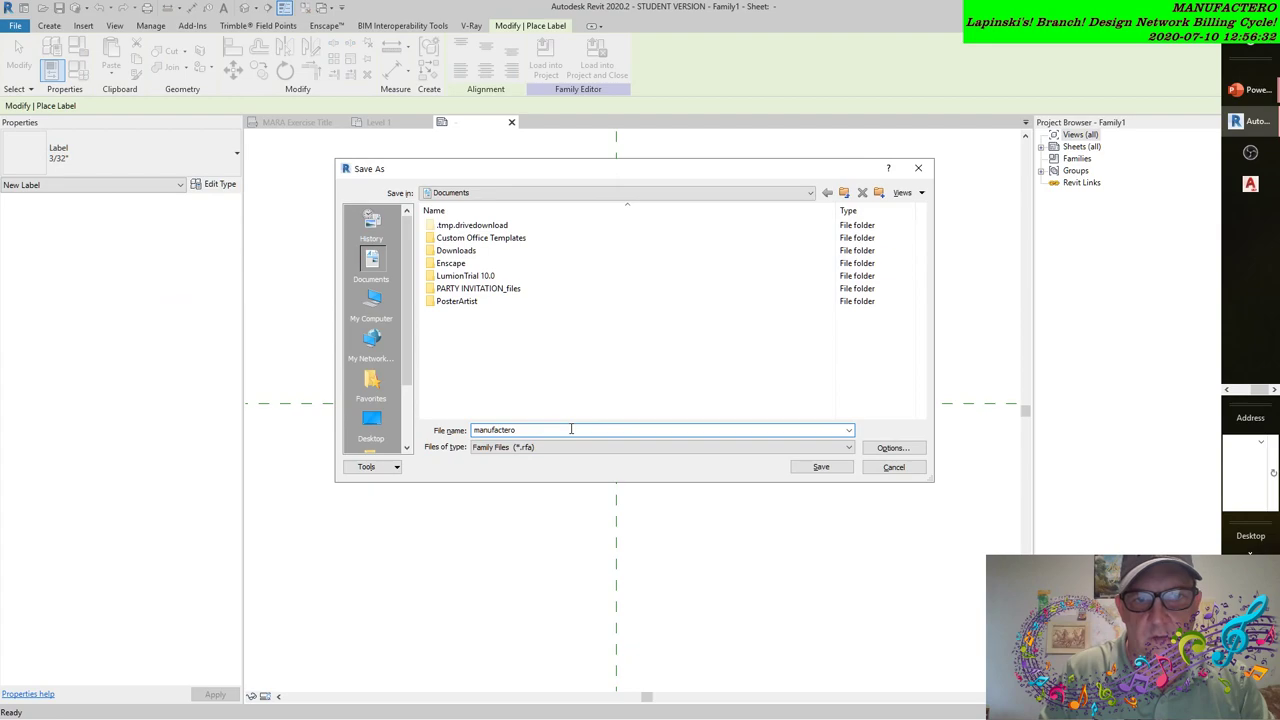
key(BackSpace)
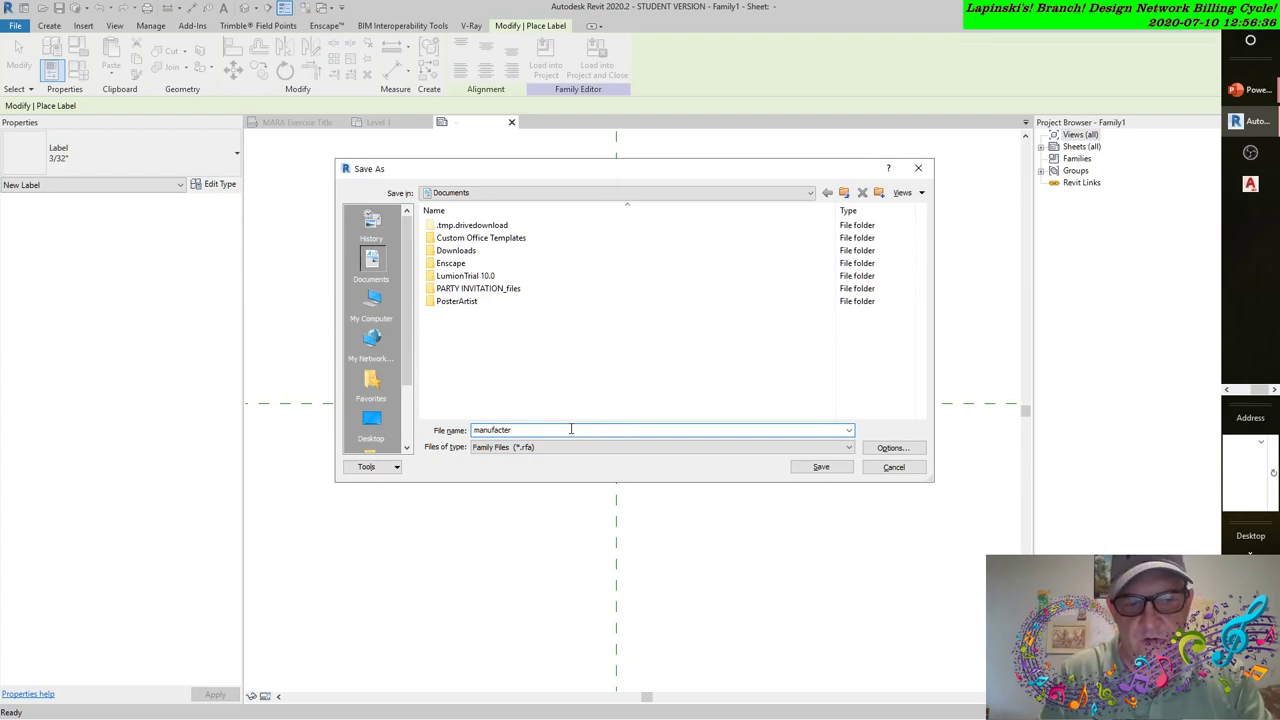
text(ers)
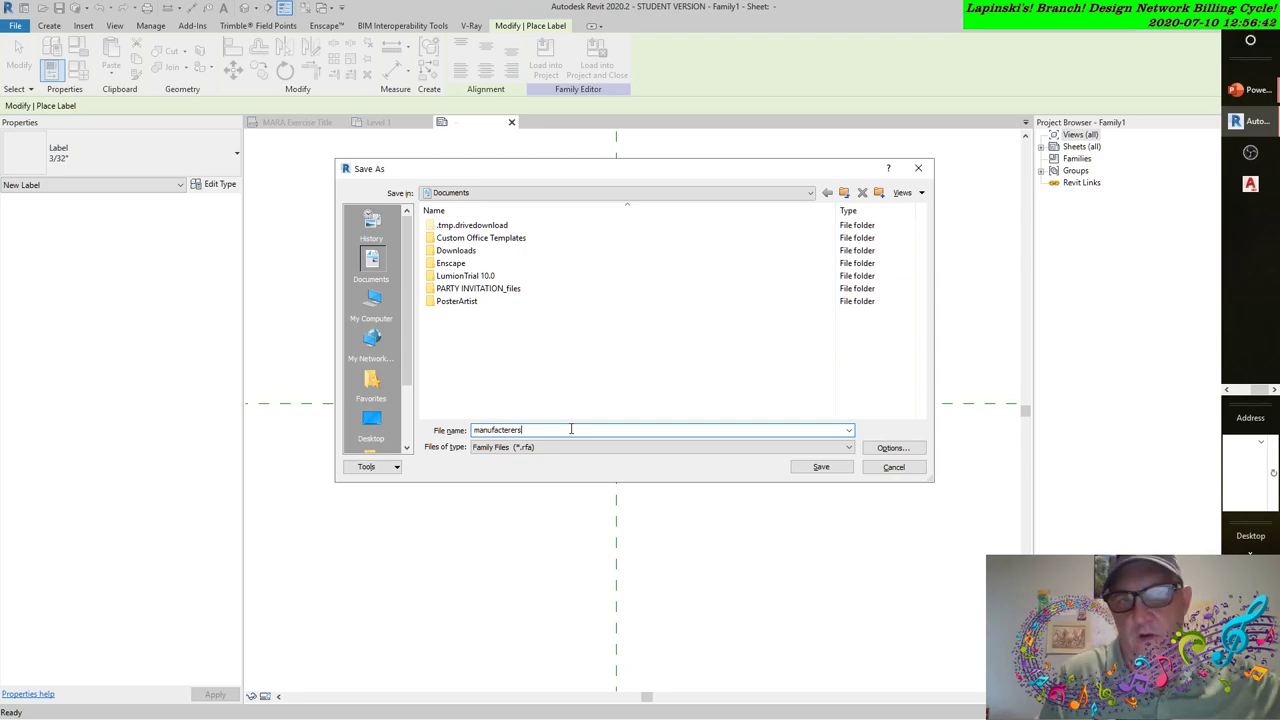
key(BackSpace)
key(BackSpace)
key(BackSpace)
key(BackSpace)
key(BackSpace)
key(BackSpace)
key(BackSpace)
key(BackSpace)
key(BackSpace)
key(BackSpace)
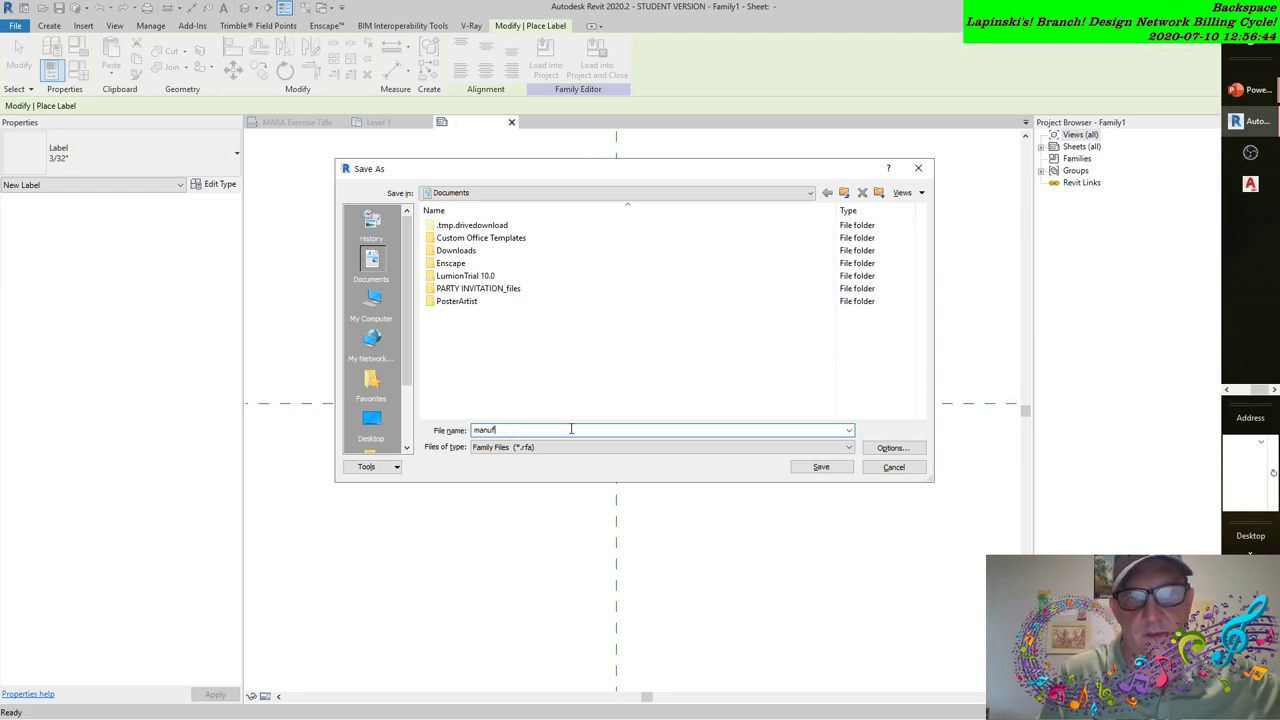
key(BackSpace)
key(BackSpace)
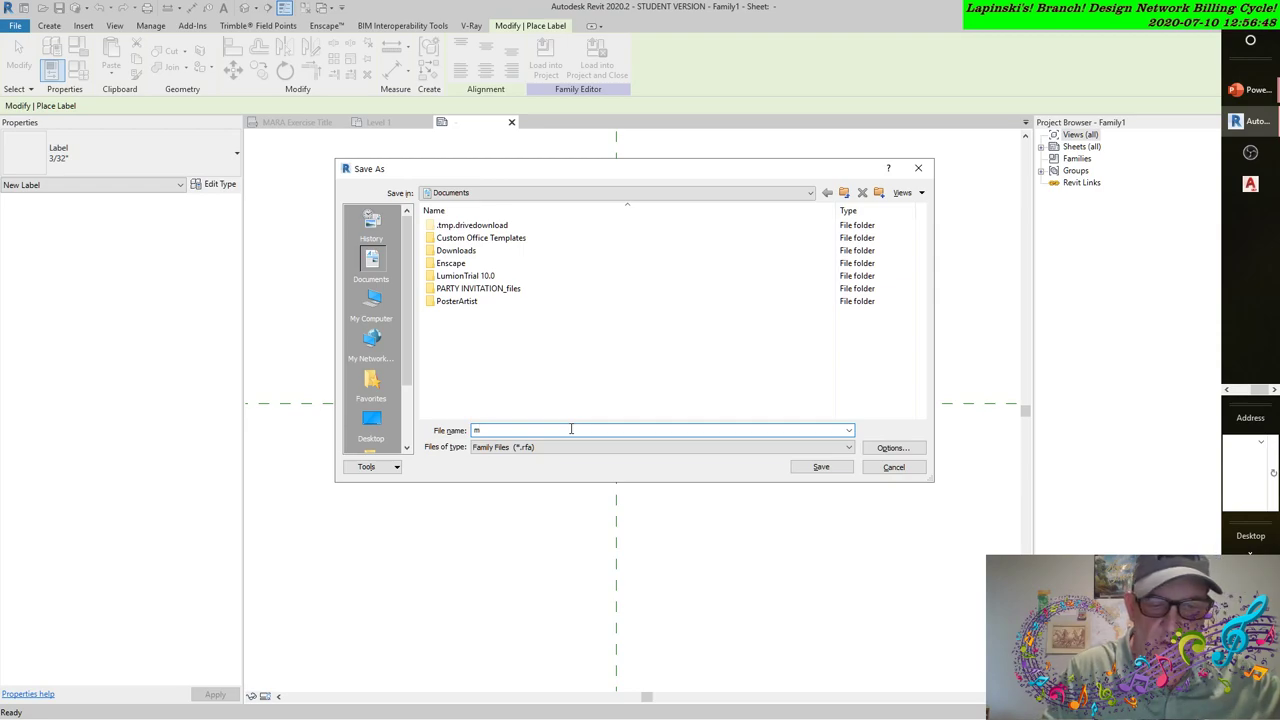
key(BackSpace)
text(MFR)
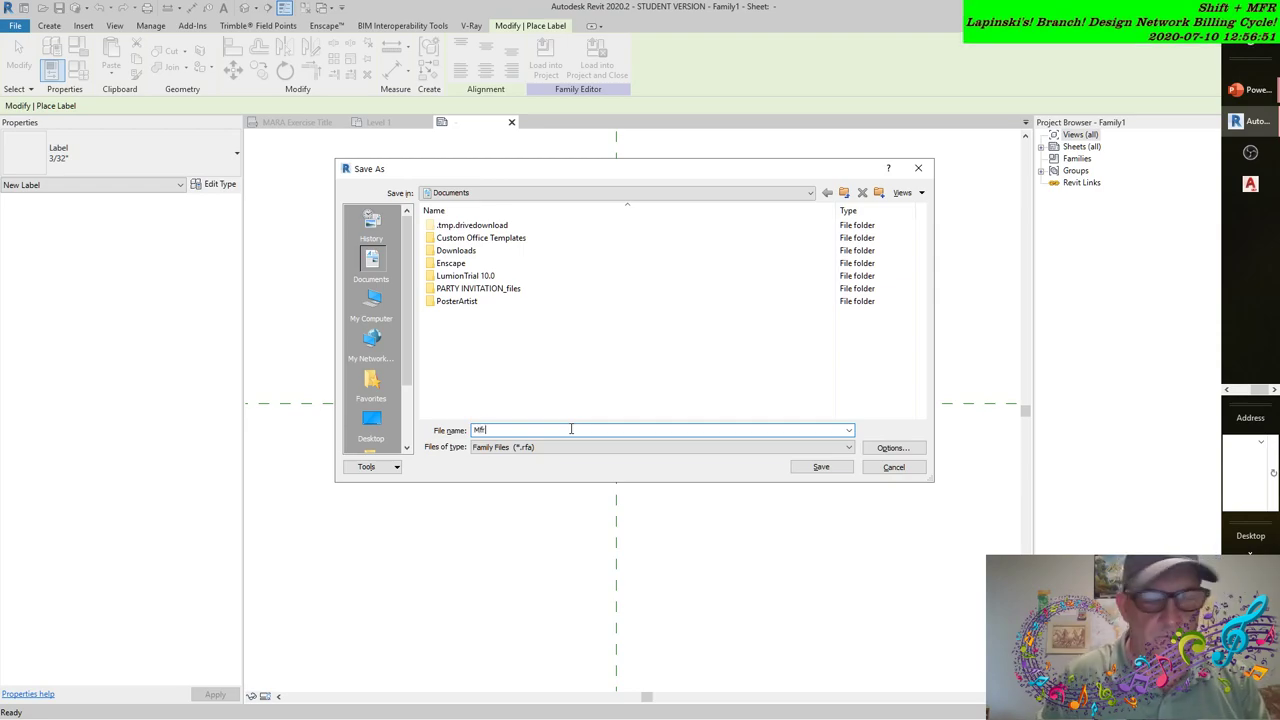
Browse the save location to C:\ProgramData\Autodesk\RVT 2020\Libraries\US Imperial\Annotations.
click(490, 193)
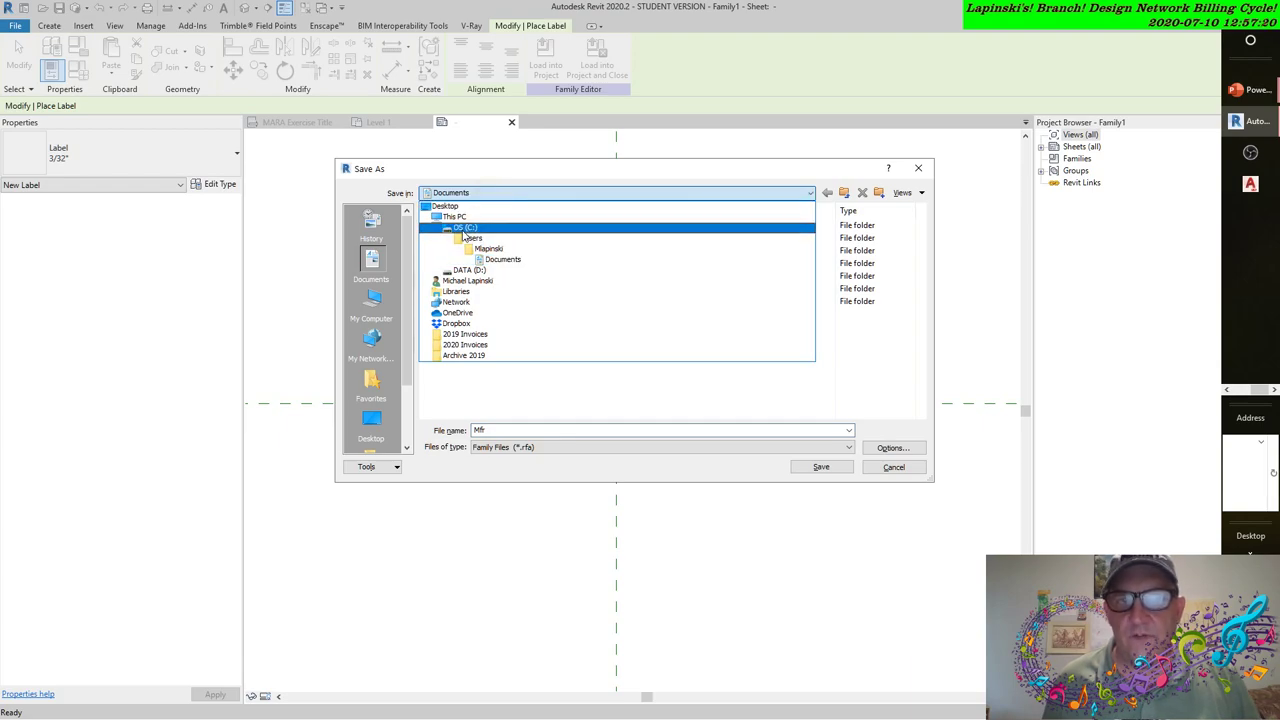
click(464, 227)
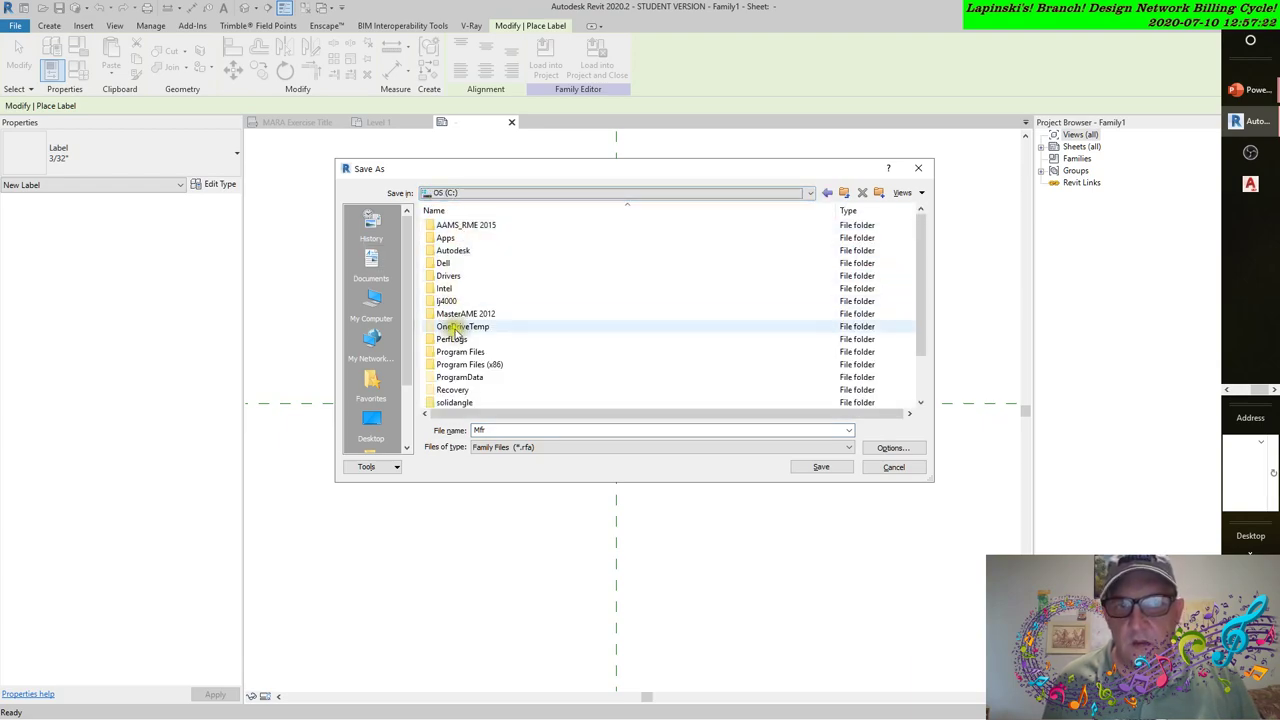
double_click(458, 377)
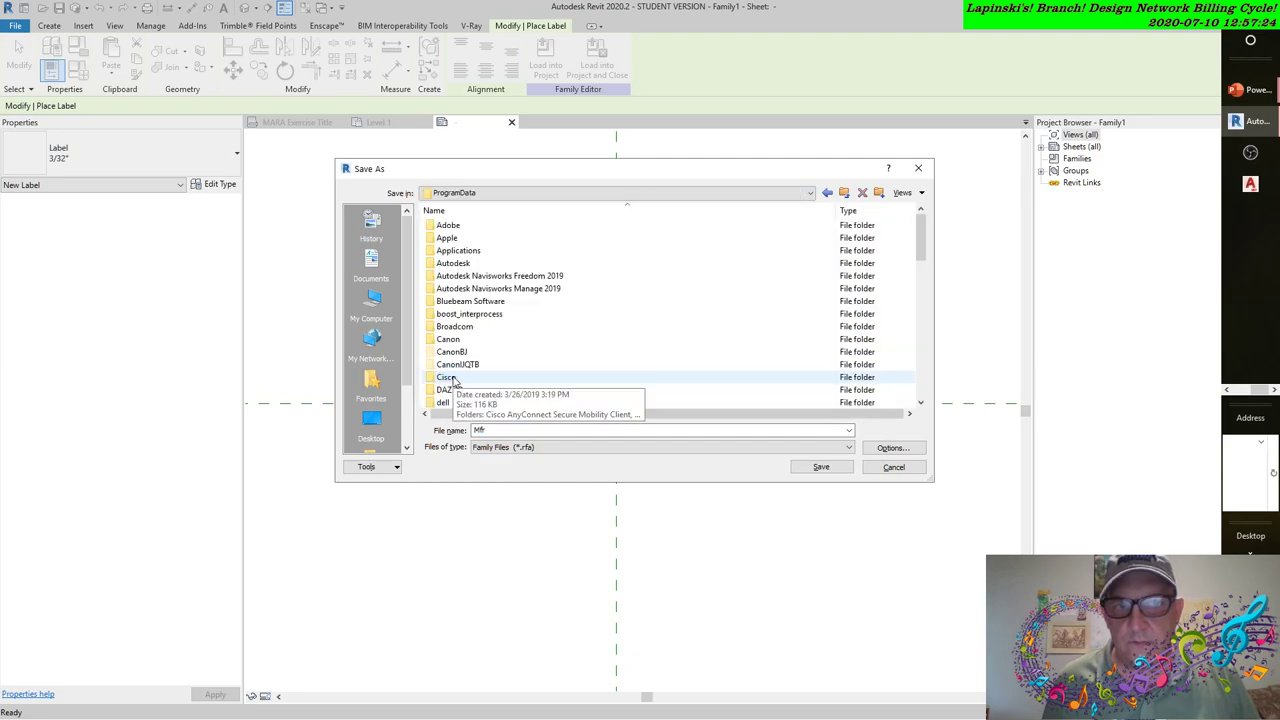
double_click(452, 263)
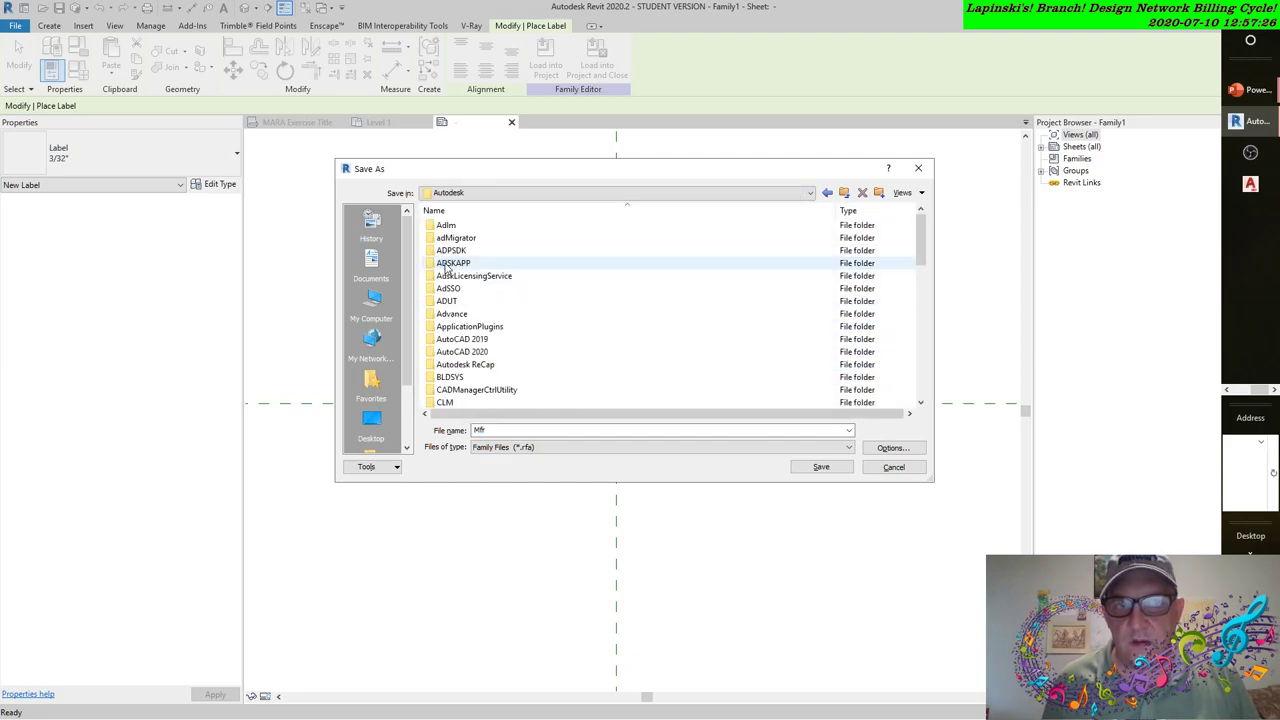
scroll(447, 270, down, 13)
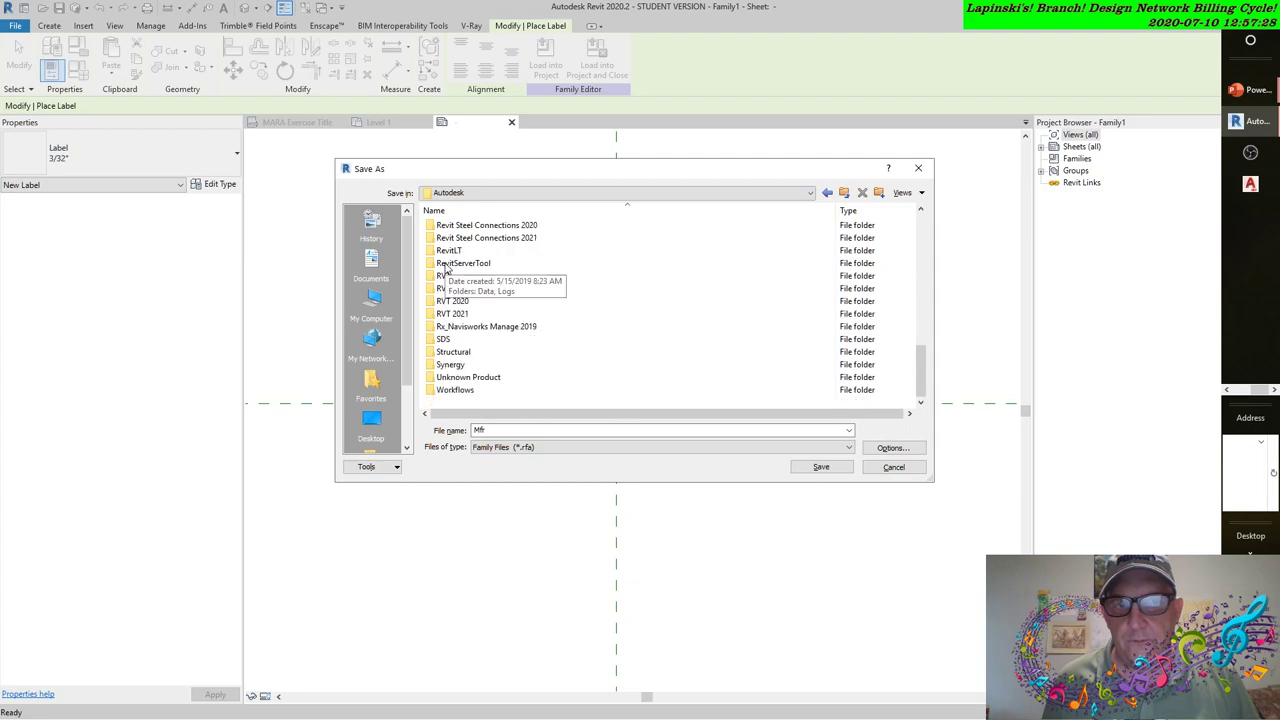
double_click(452, 301)
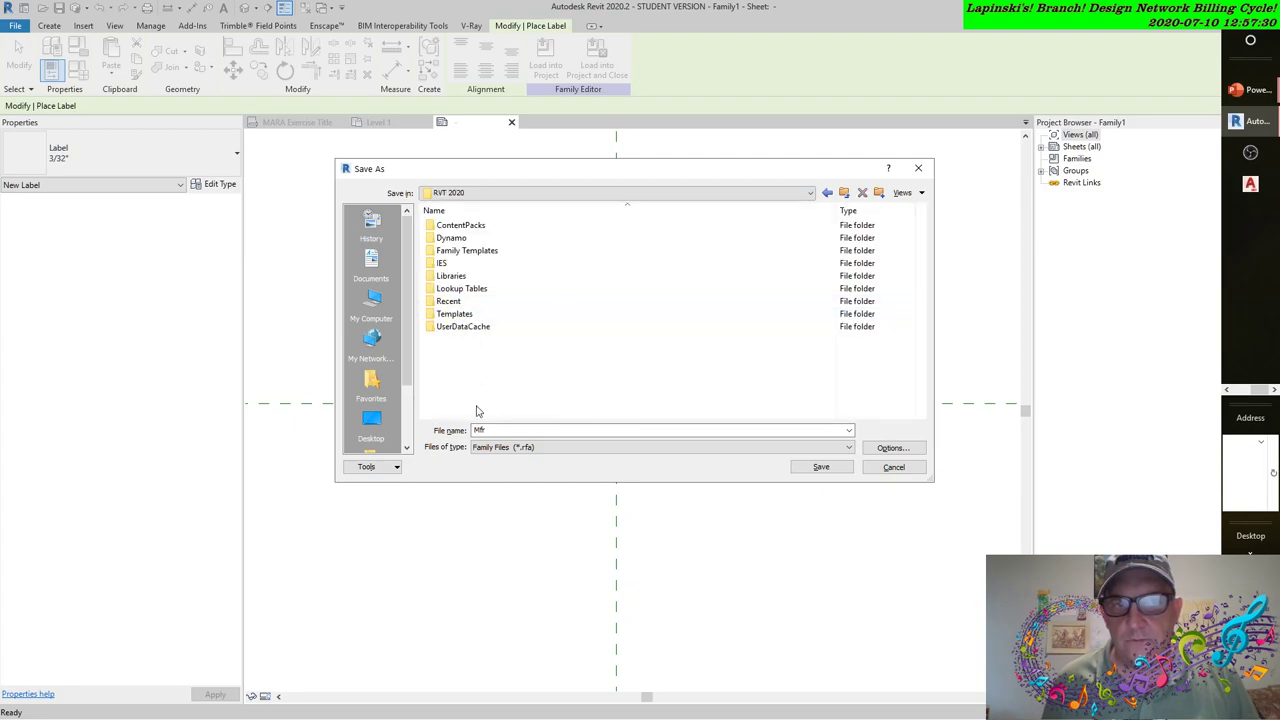
double_click(450, 276)
click(447, 240)
double_click(447, 240)
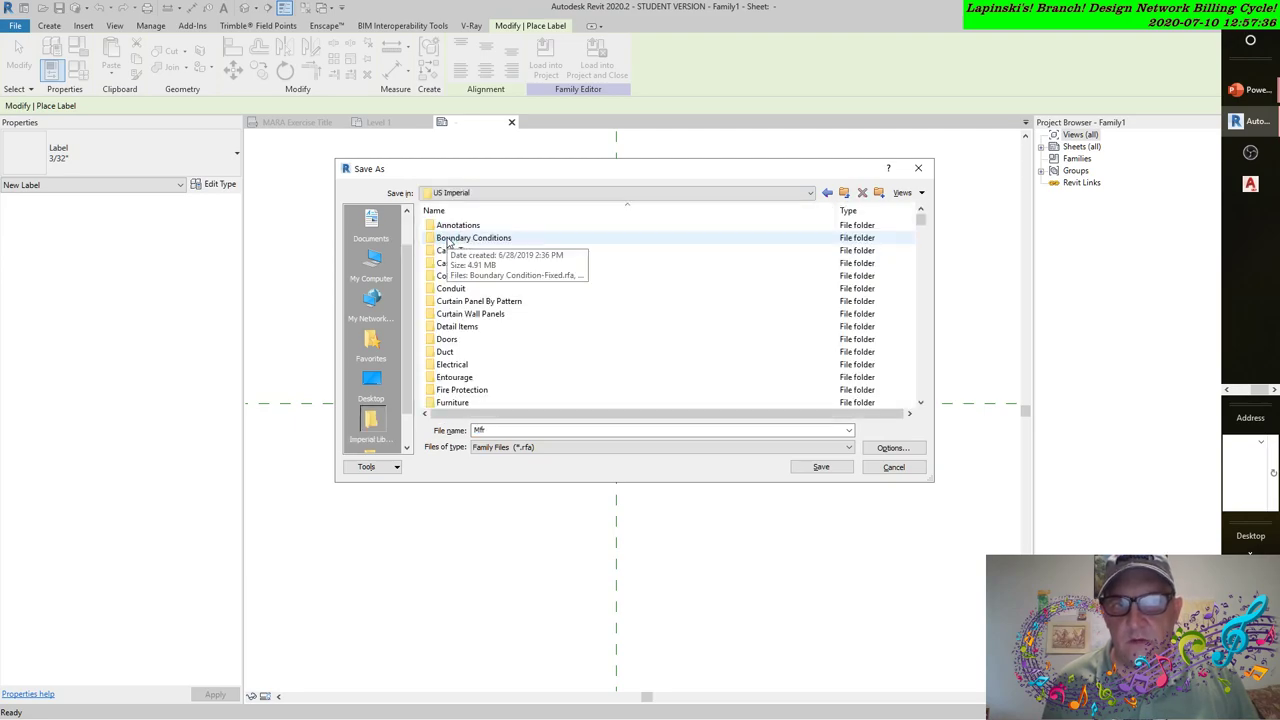
double_click(447, 225)
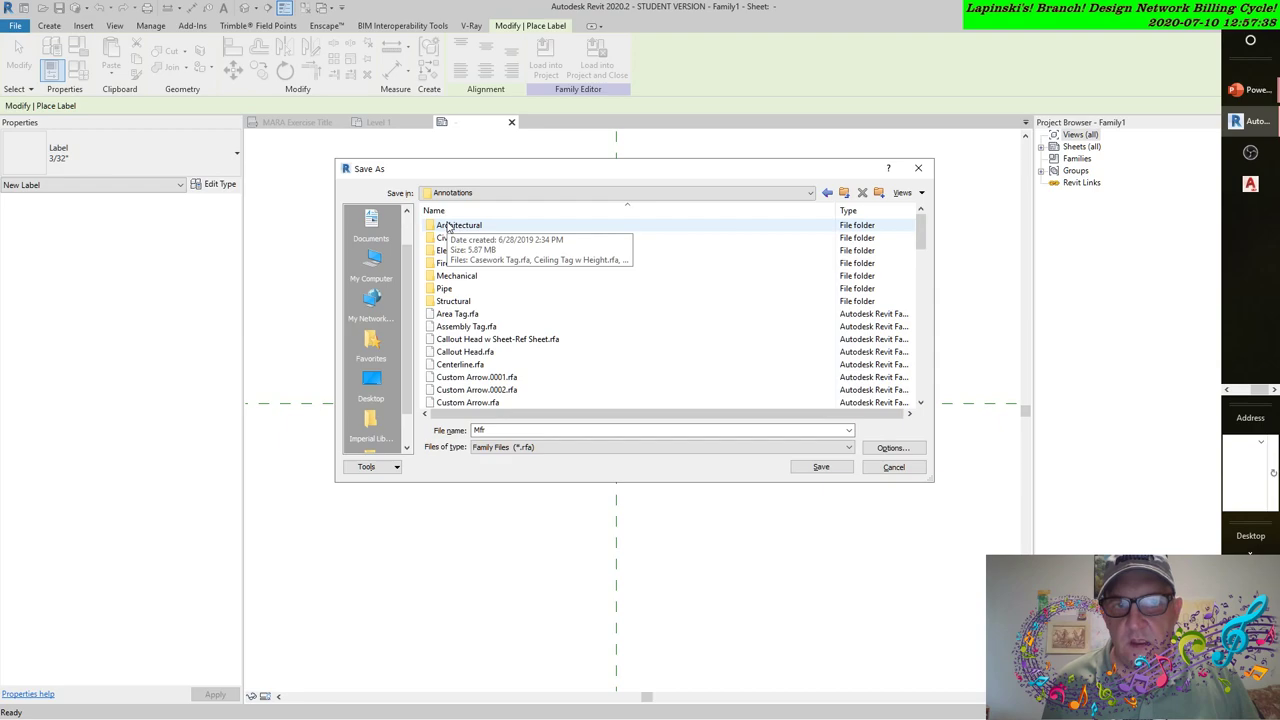
Create a new folder inside Annotations, naming it '1_COBIE Tags'.
click(879, 193)
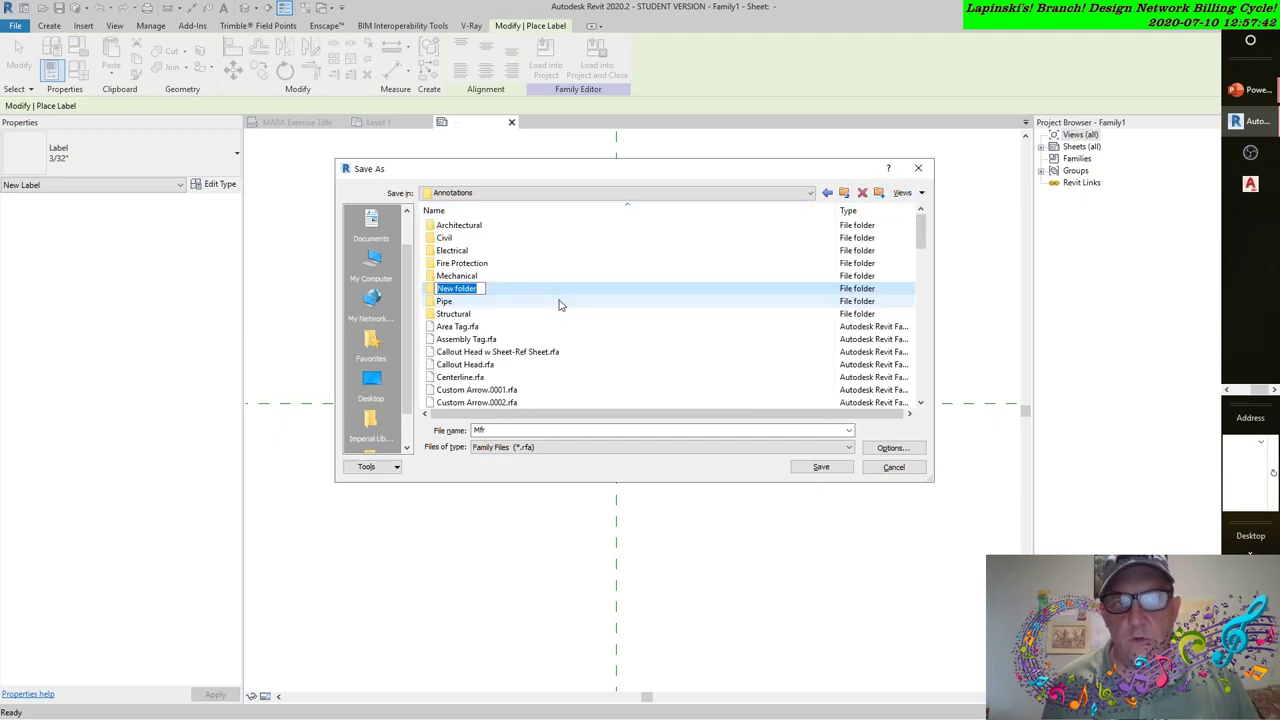
text(1_)
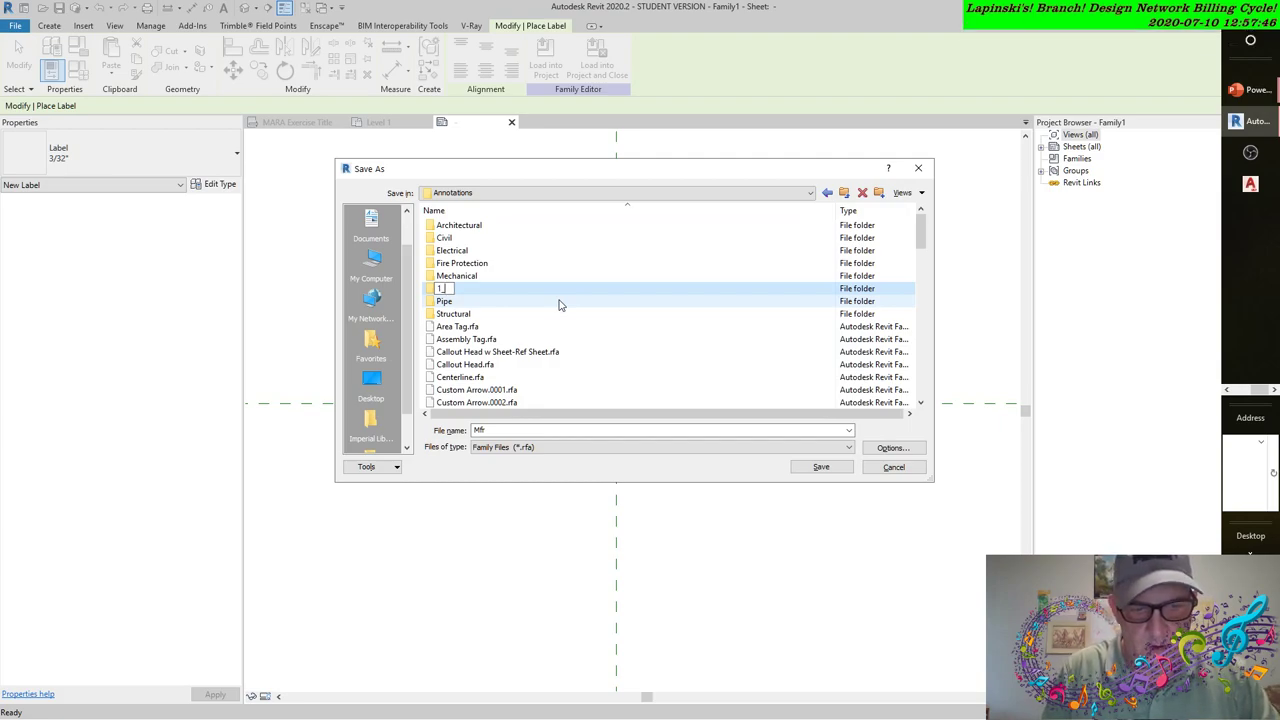
key(shift)
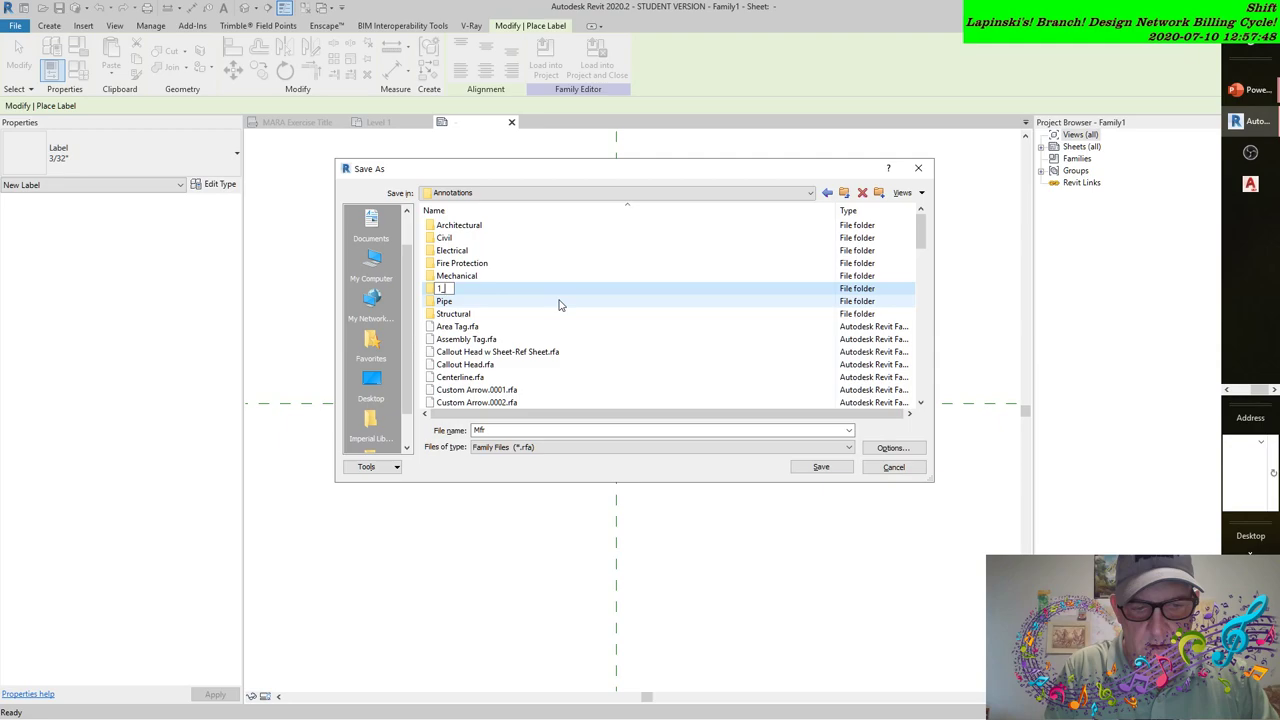
text(CO)
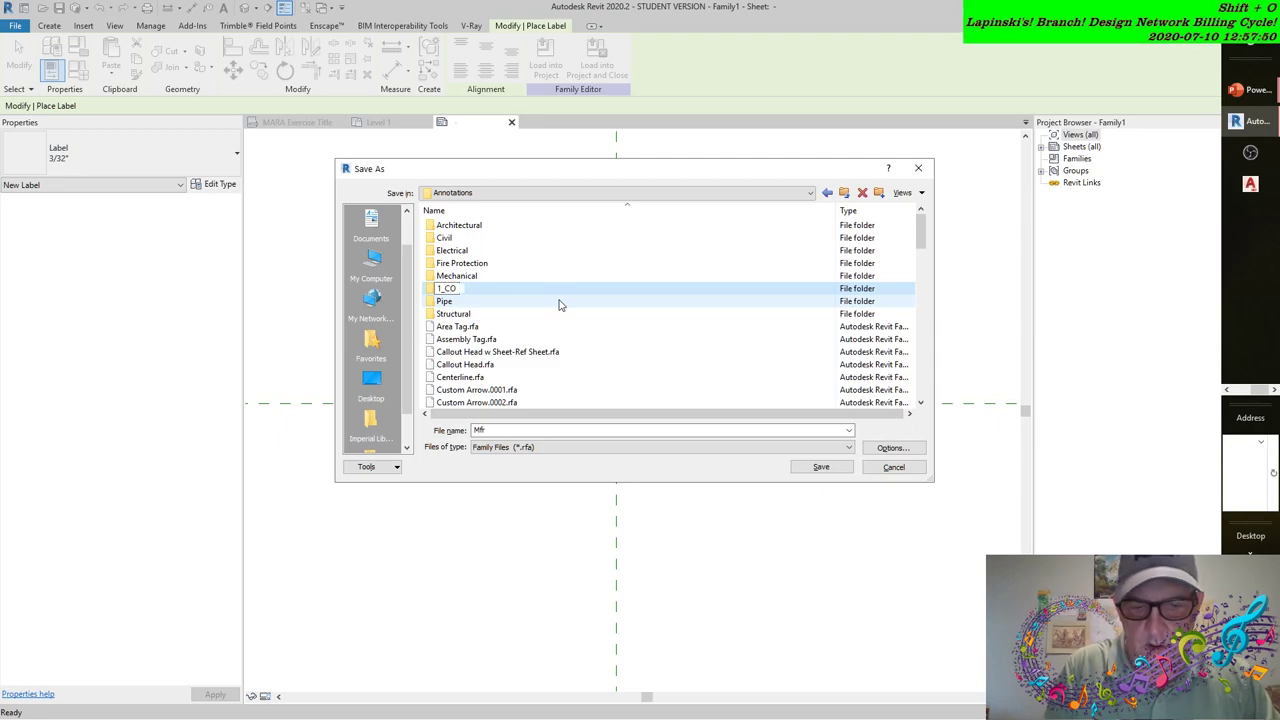
text(BIE )
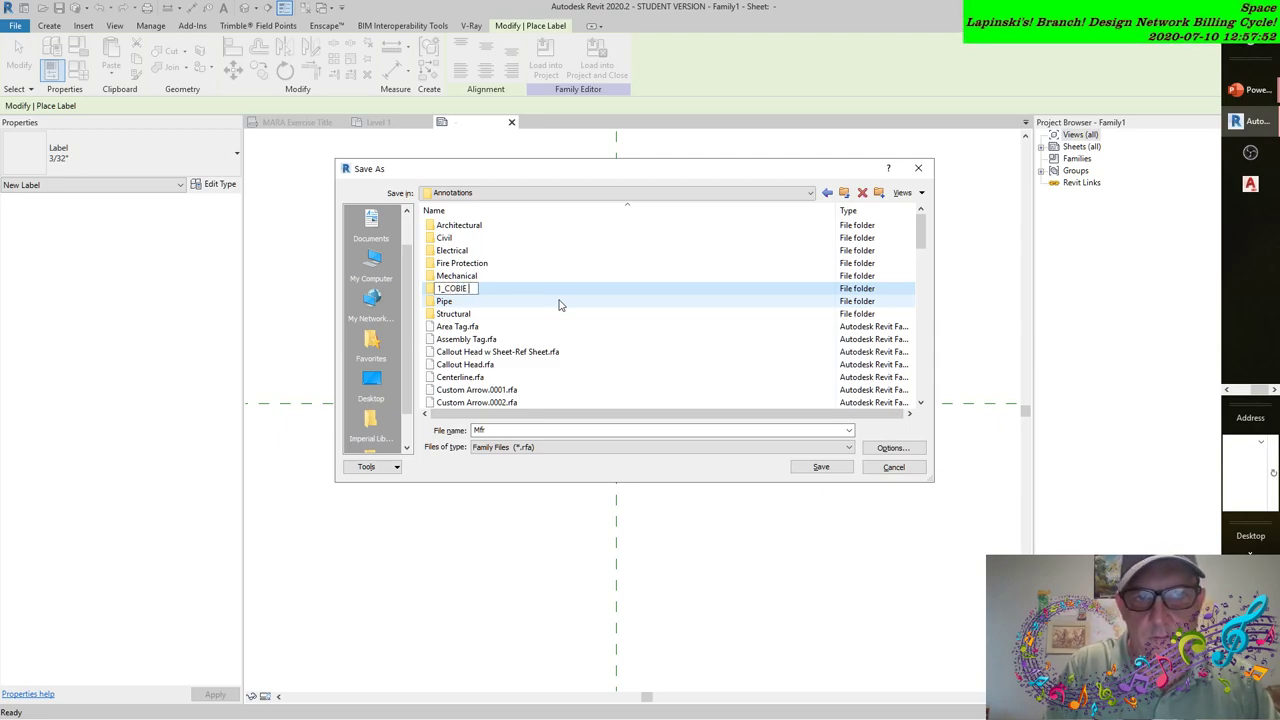
text(Tags)
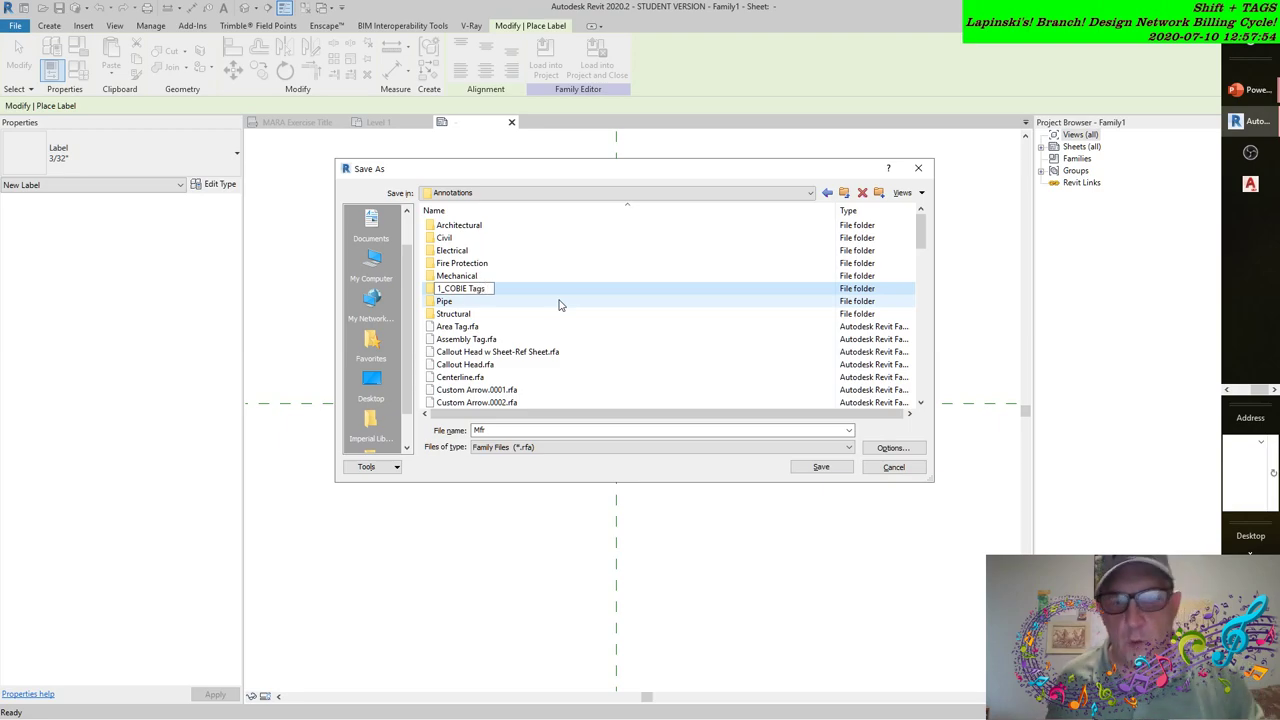
key(Return)
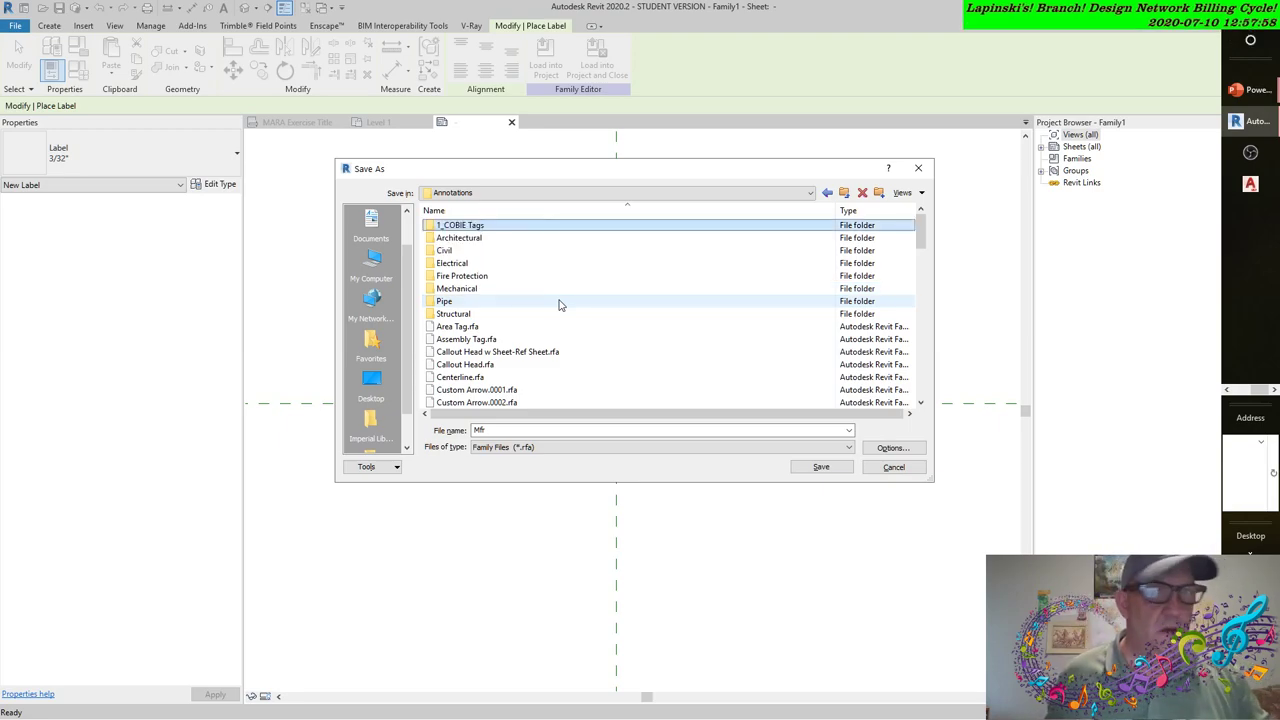
Correct the folder name to '1_IFC_COBIE Tags' and open that folder.
right_click(480, 228)
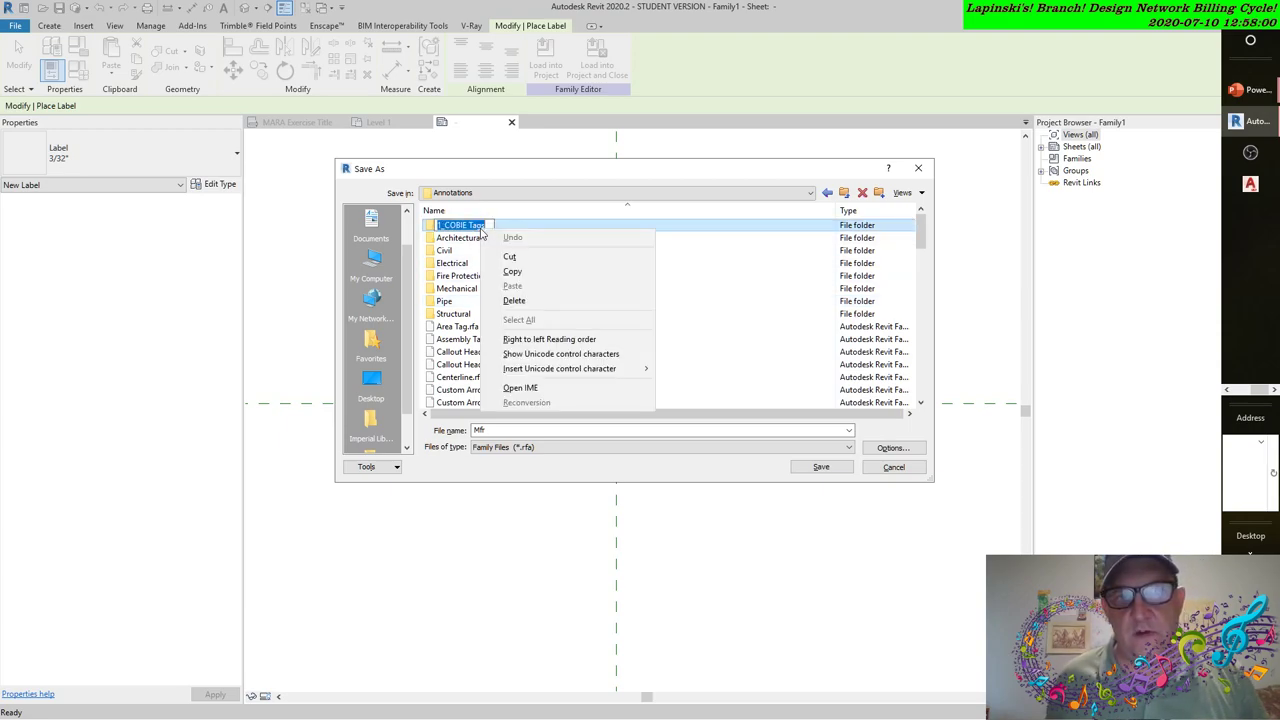
key(m)
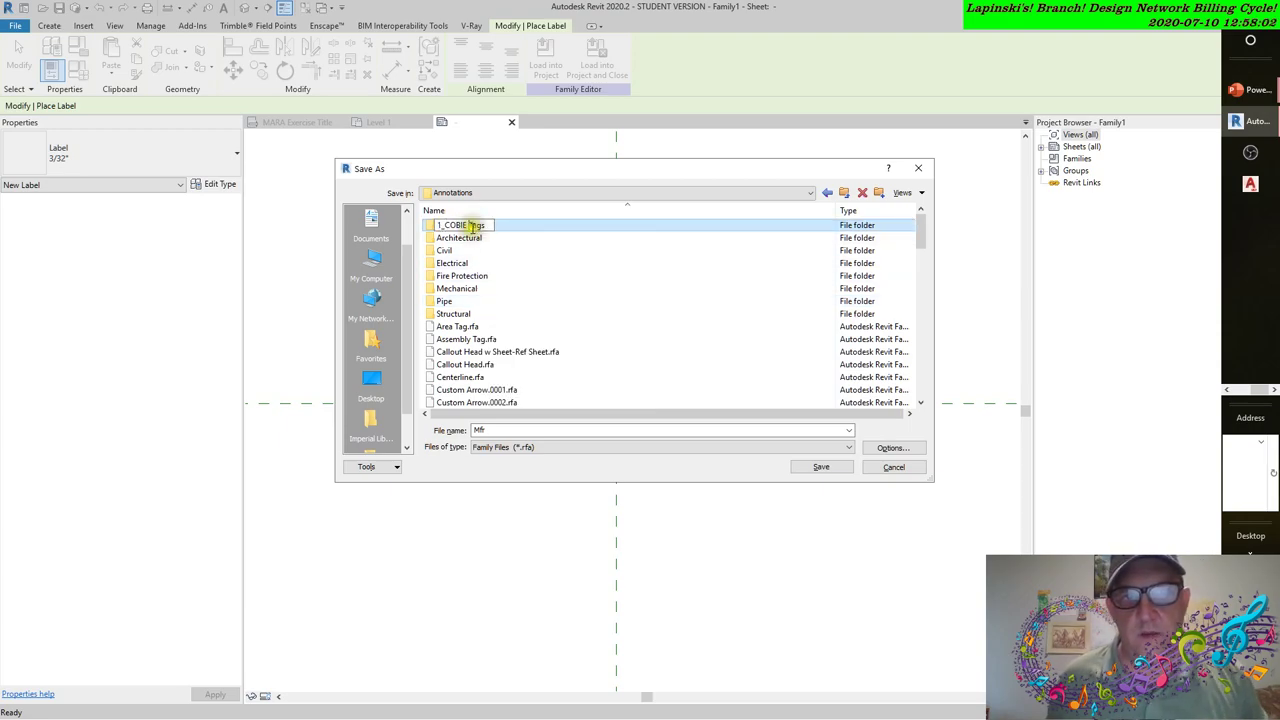
click(448, 226)
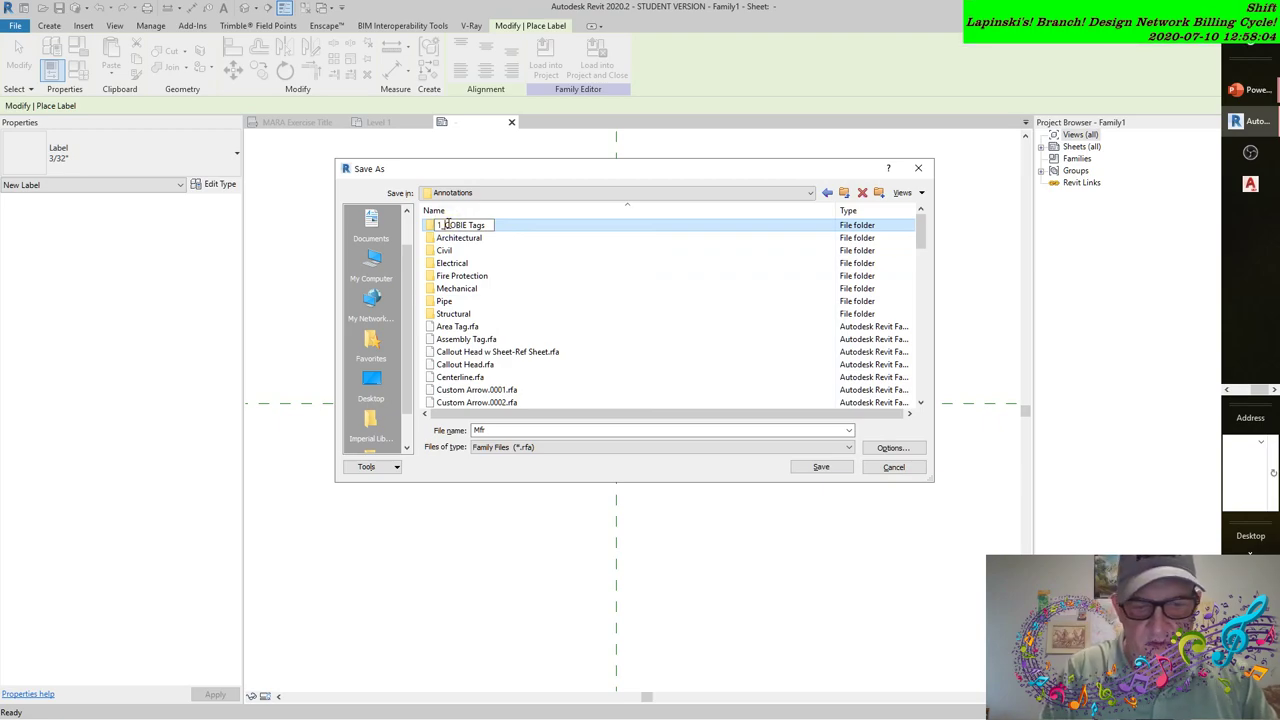
text(IEC_)
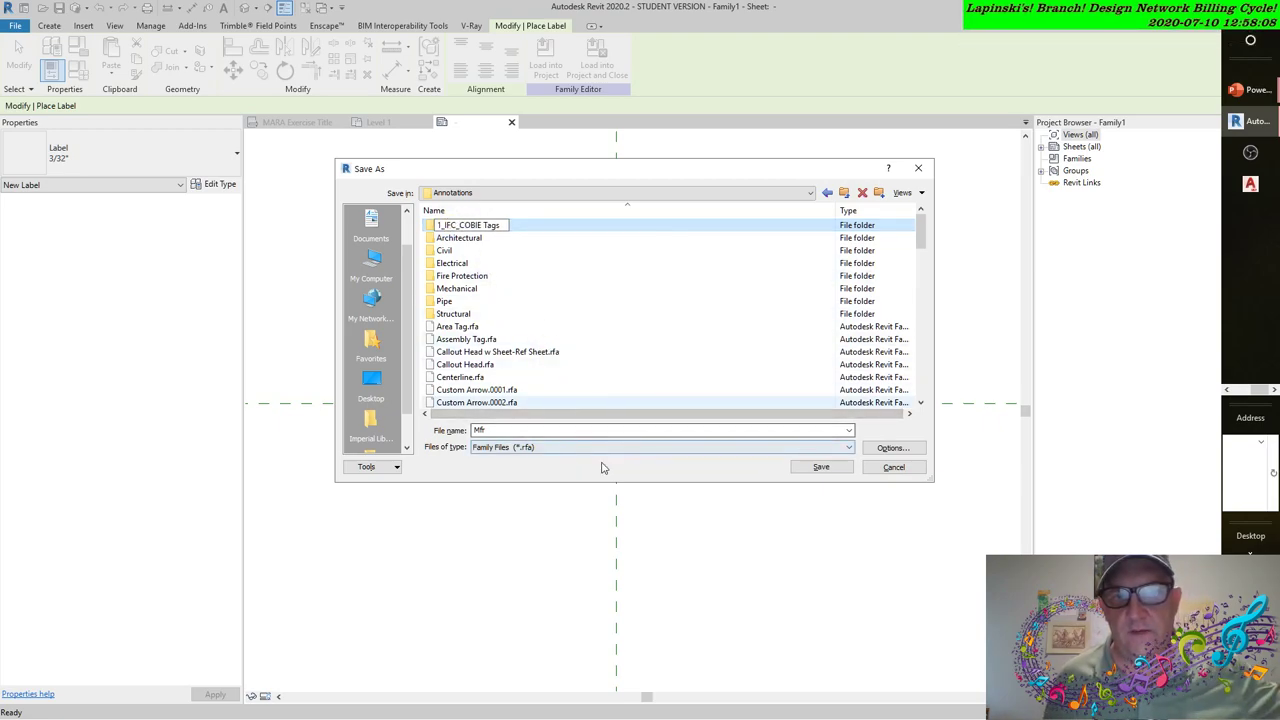
click(453, 227)
double_click(453, 227)
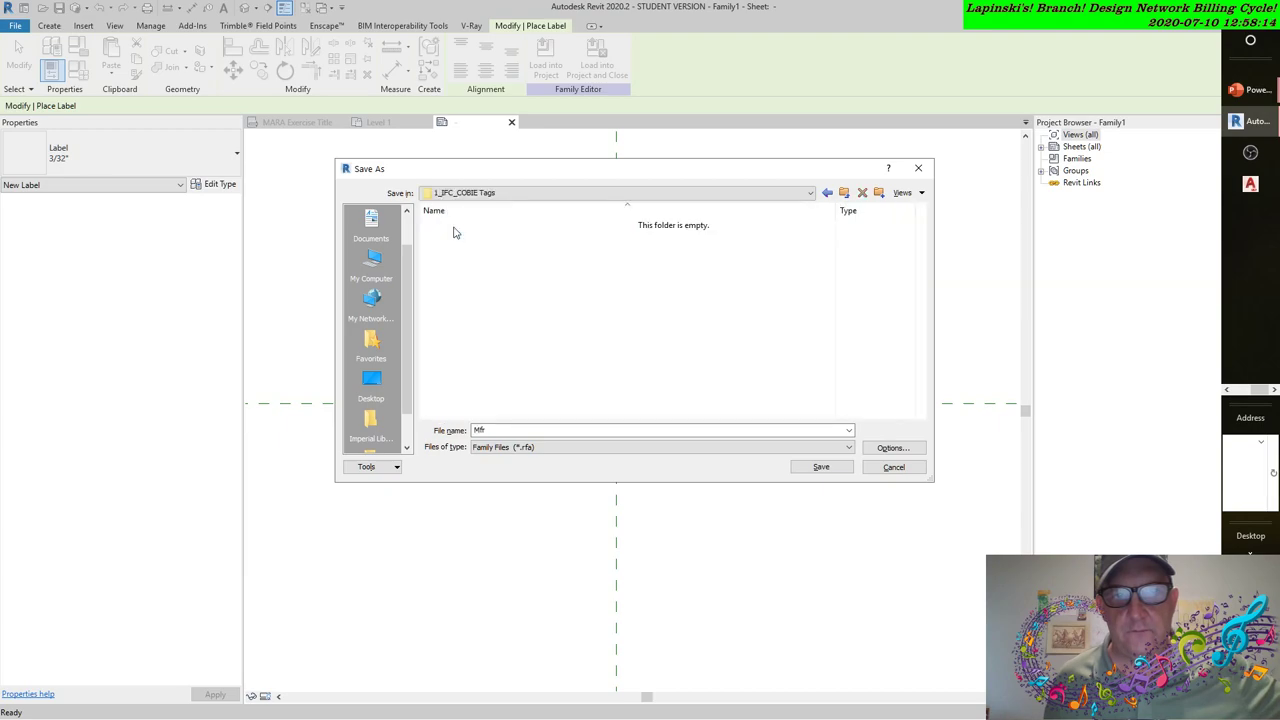
Save the Mfr tag family into 1_IFC_COBIE Tags and load it into the project.
click(805, 467)
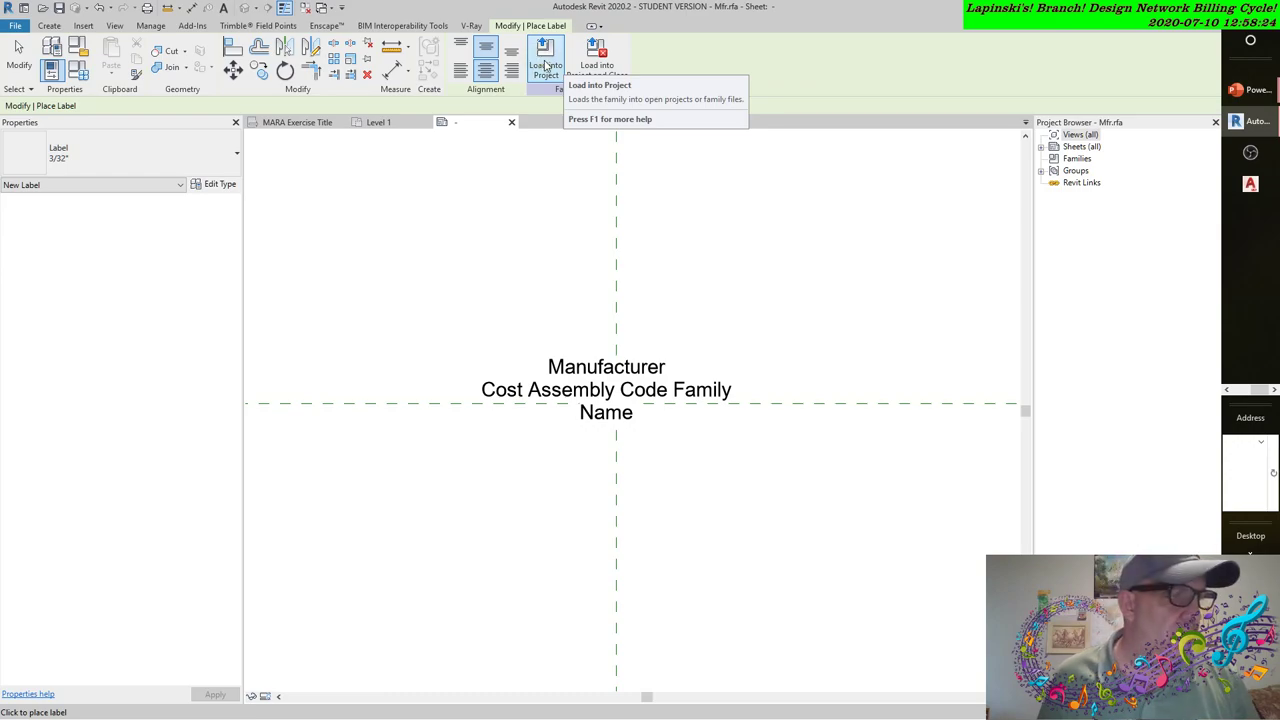
click(546, 66)
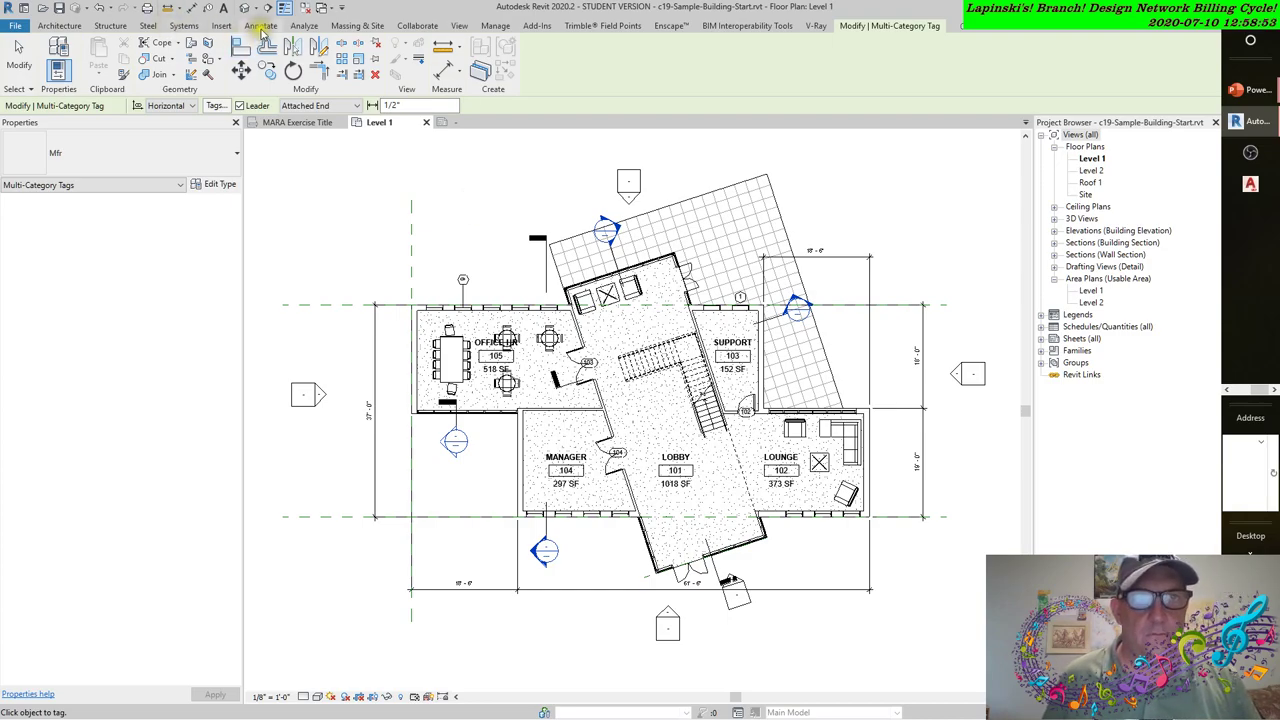
Switch to the Annotate ribbon while the Multi-Category Tag tool with Mfr stays active.
click(262, 27)
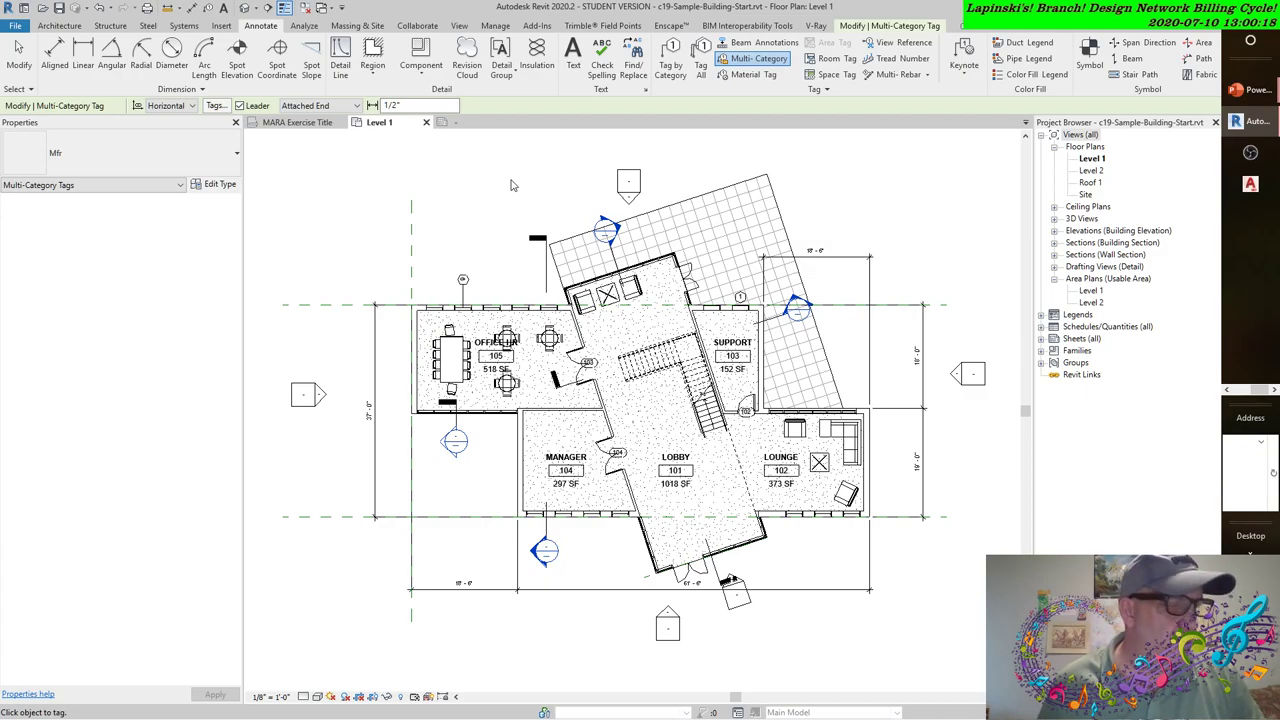
Expand the Tag panel for Loaded Tags And Symbols and zoom into the lounge's Viper chair.
click(833, 92)
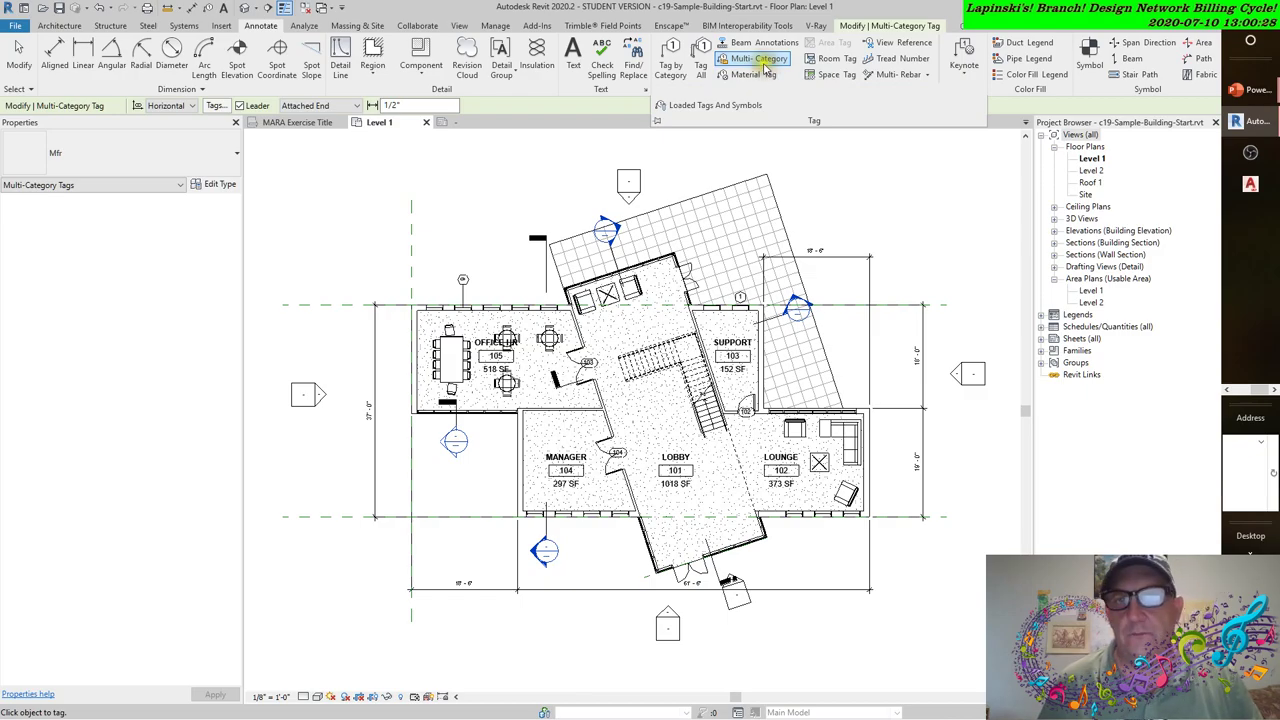
scroll(814, 514, up, 2)
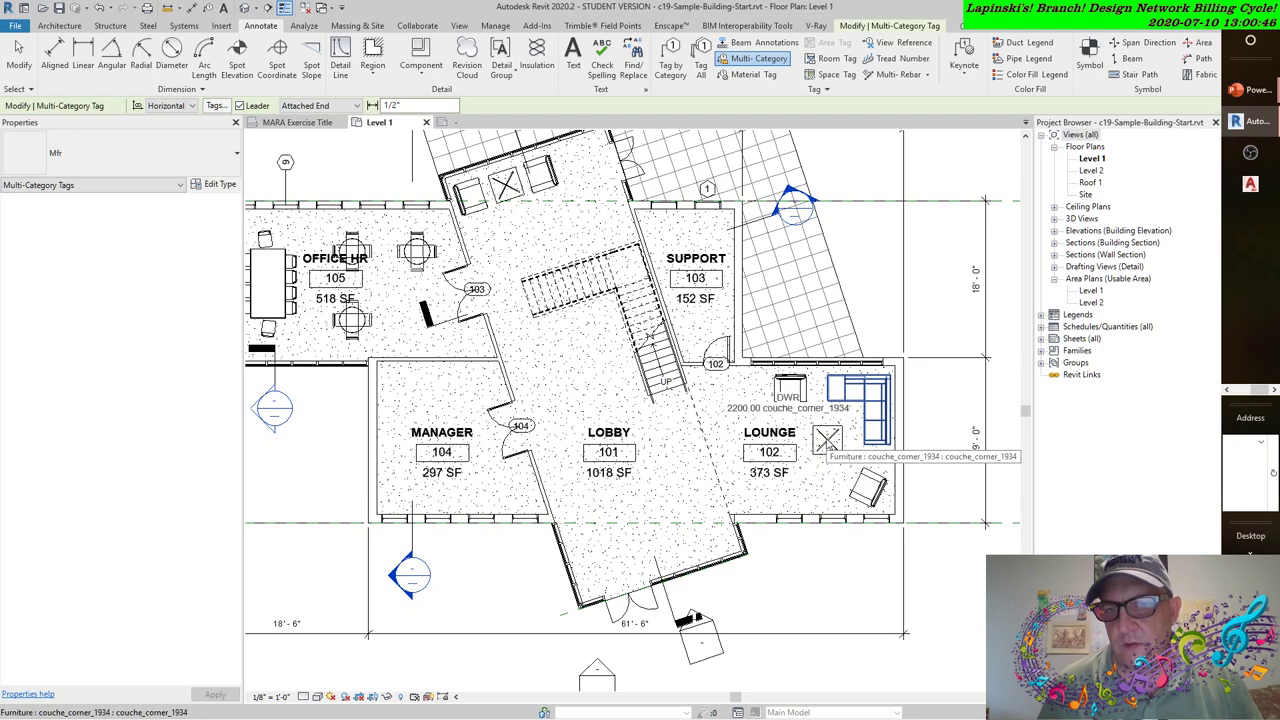
scroll(828, 447, up, 5)
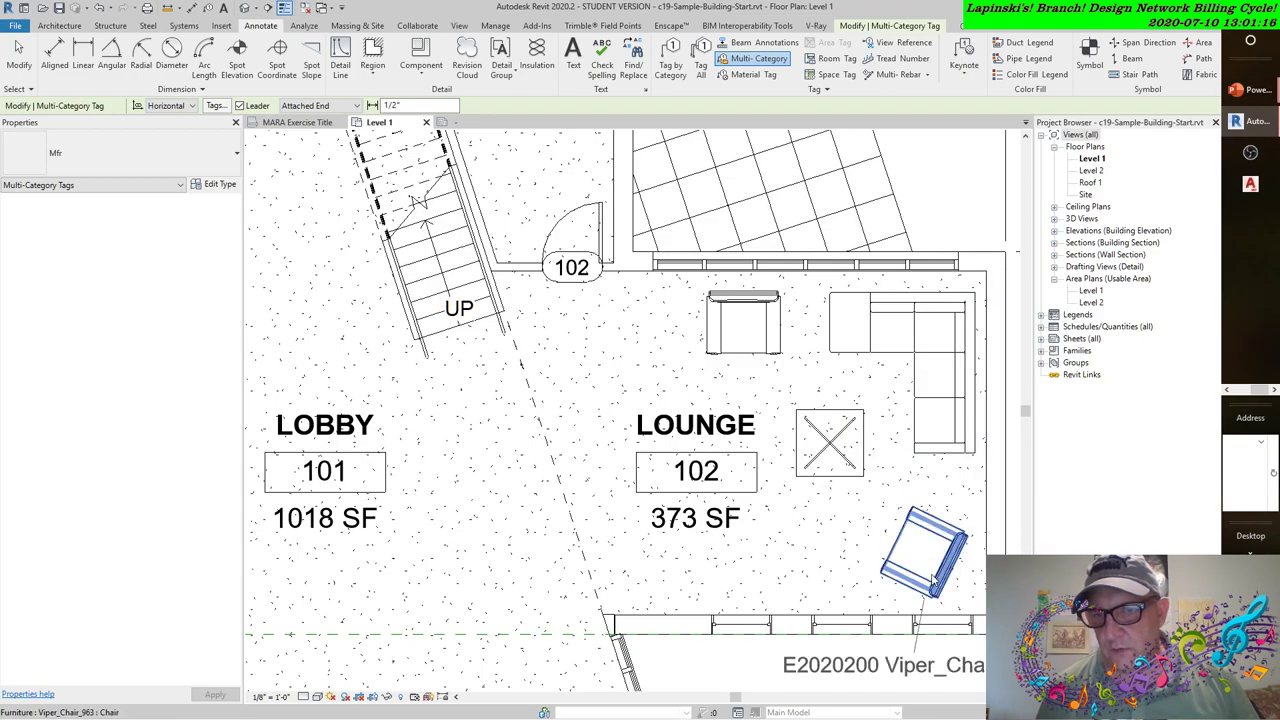
Set the tag leader length to 1", then change it to 0.5".
scroll(933, 580, down, 3)
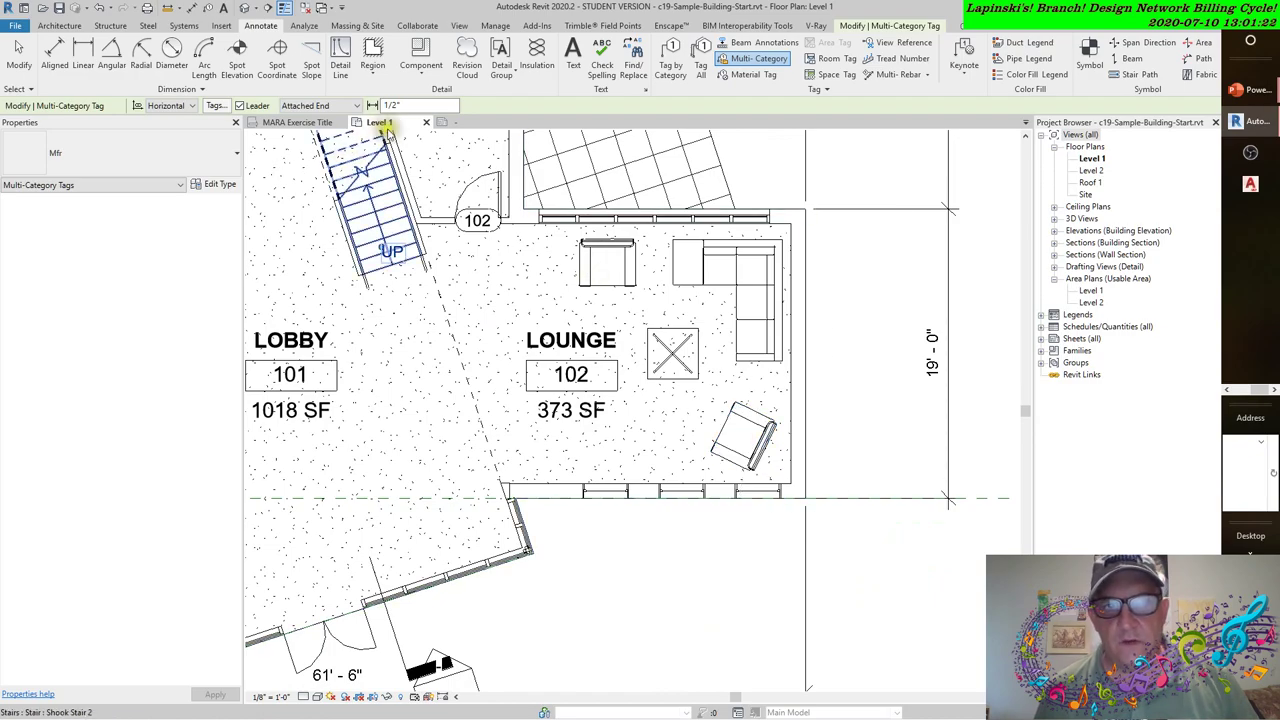
double_click(411, 105)
text(1)
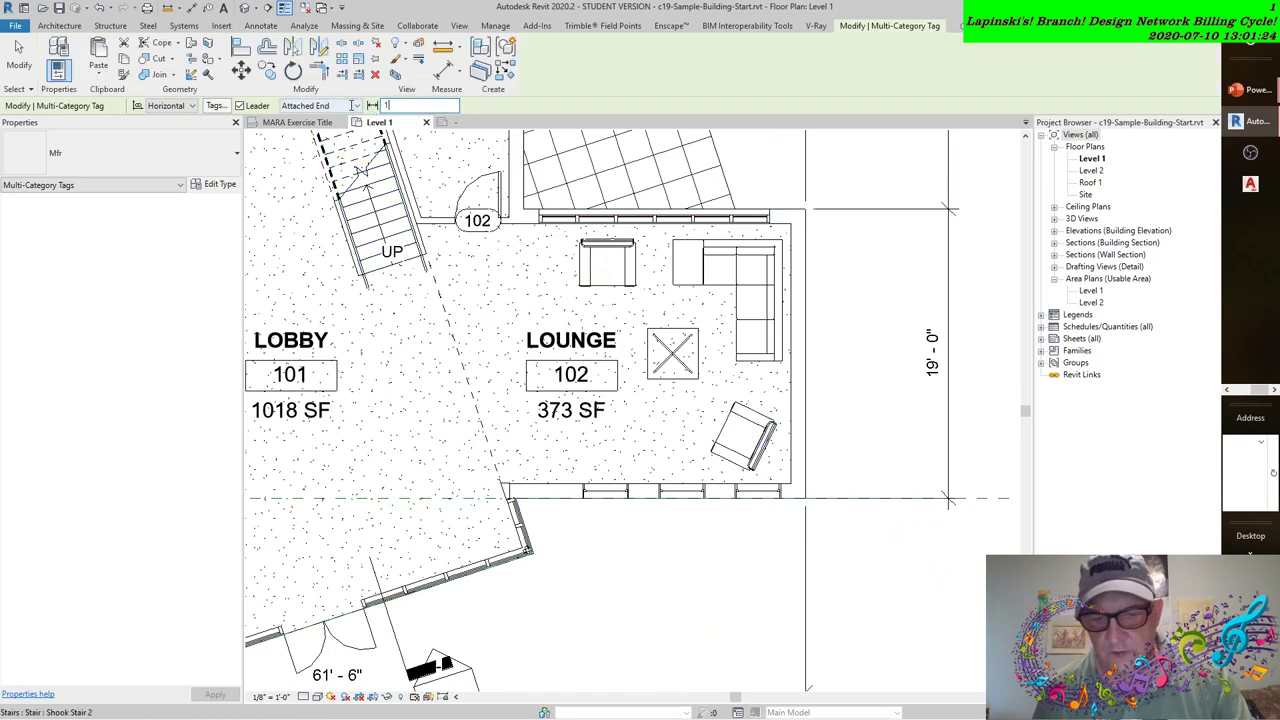
text(")
key(Tab)
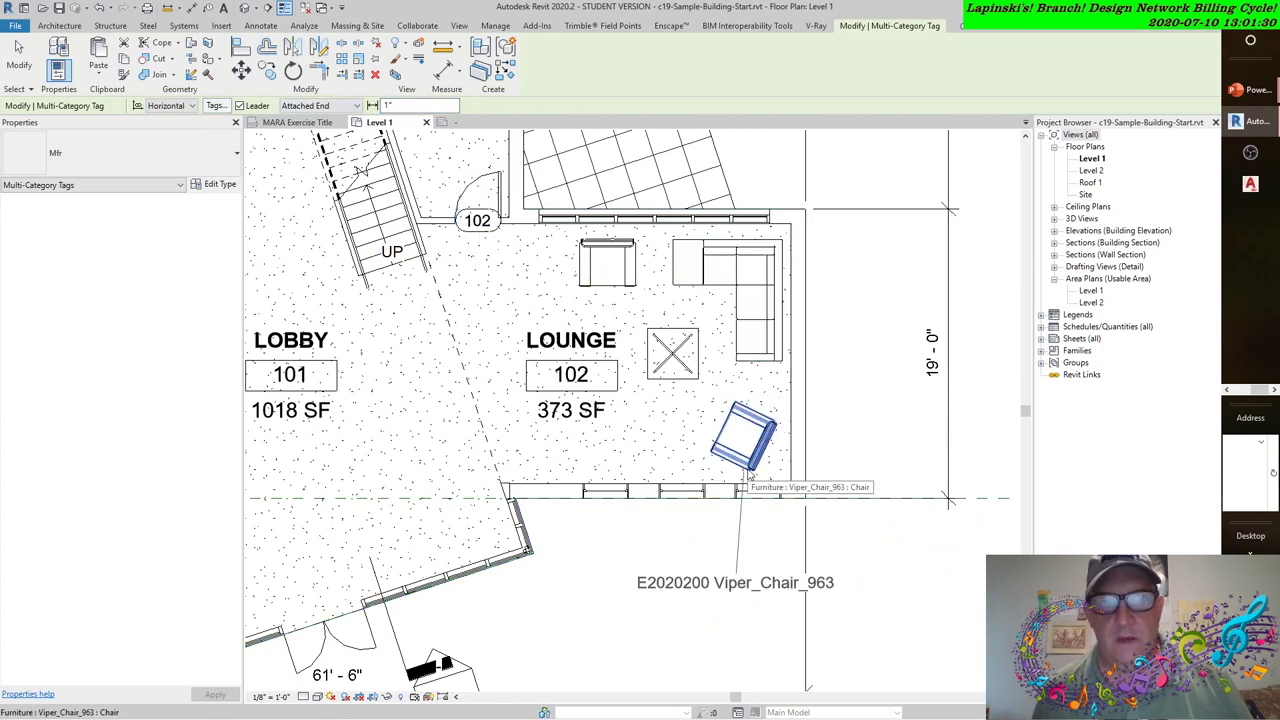
click(352, 106)
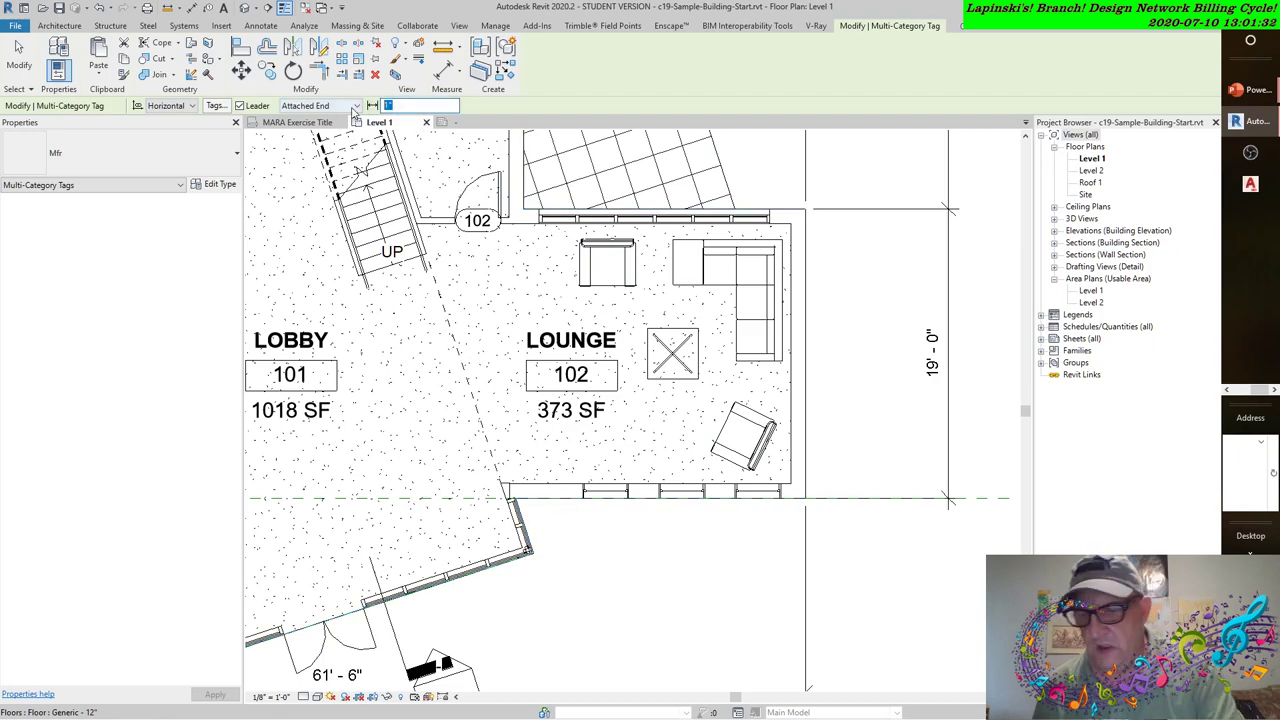
text(.5")
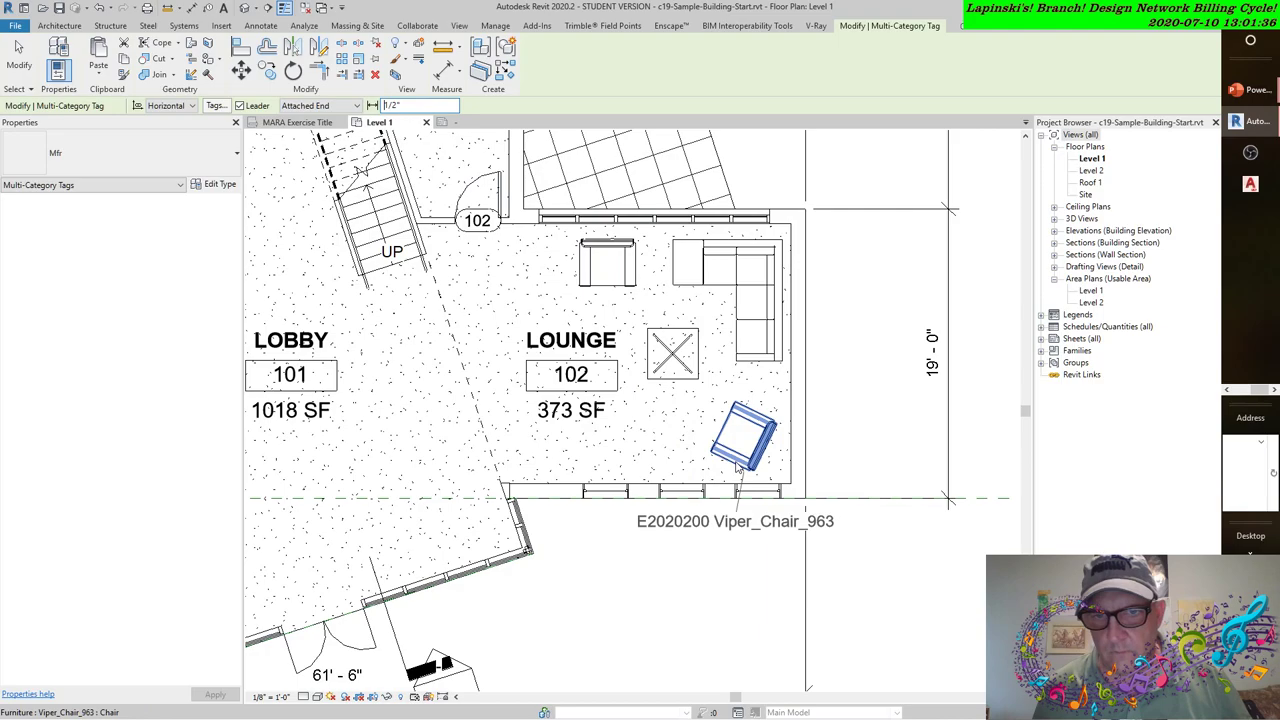
Place the Mfr tag on the lounge chair, reading E2020200 Viper_Chair_963, and stop tagging.
scroll(740, 466, down, 2)
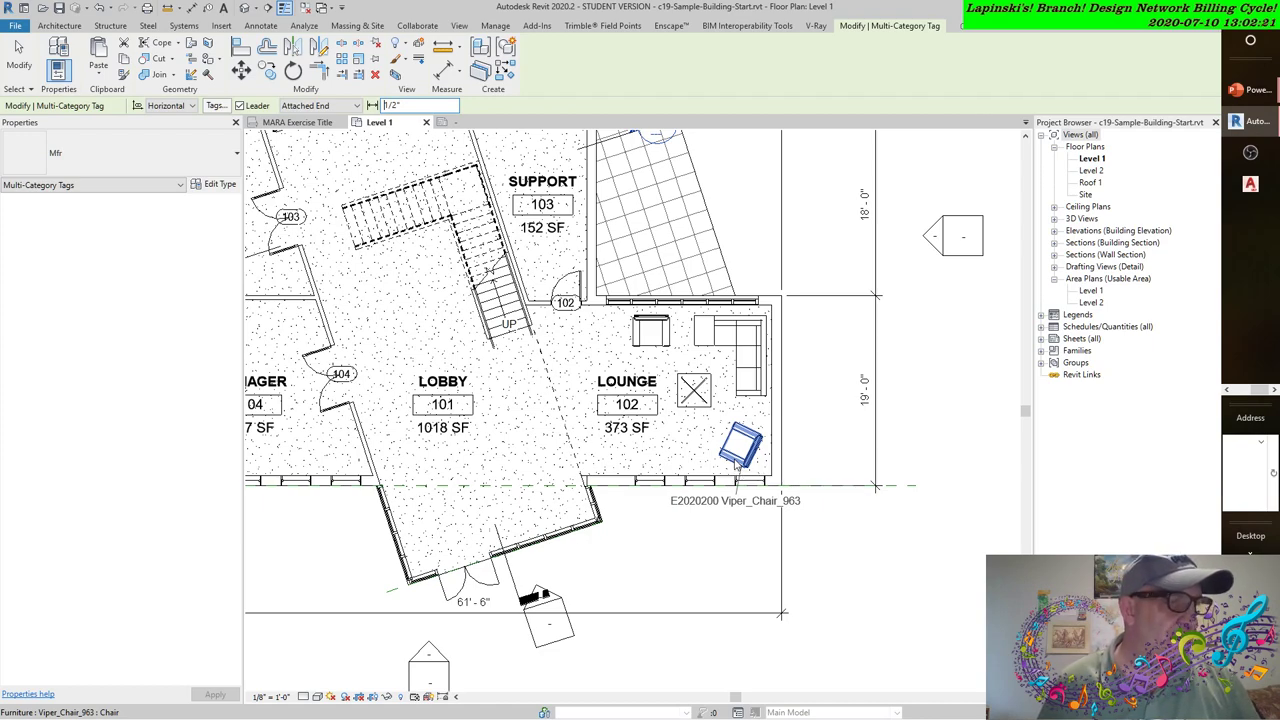
click(736, 463)
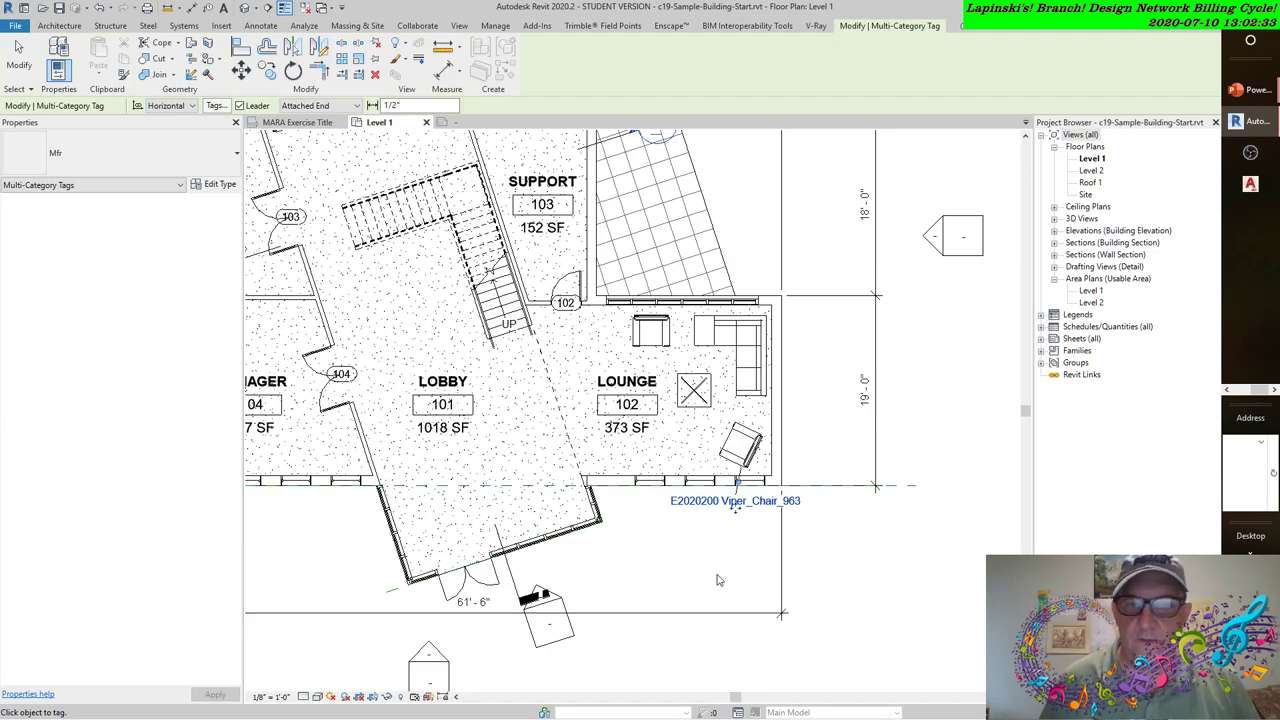
click(19, 55)
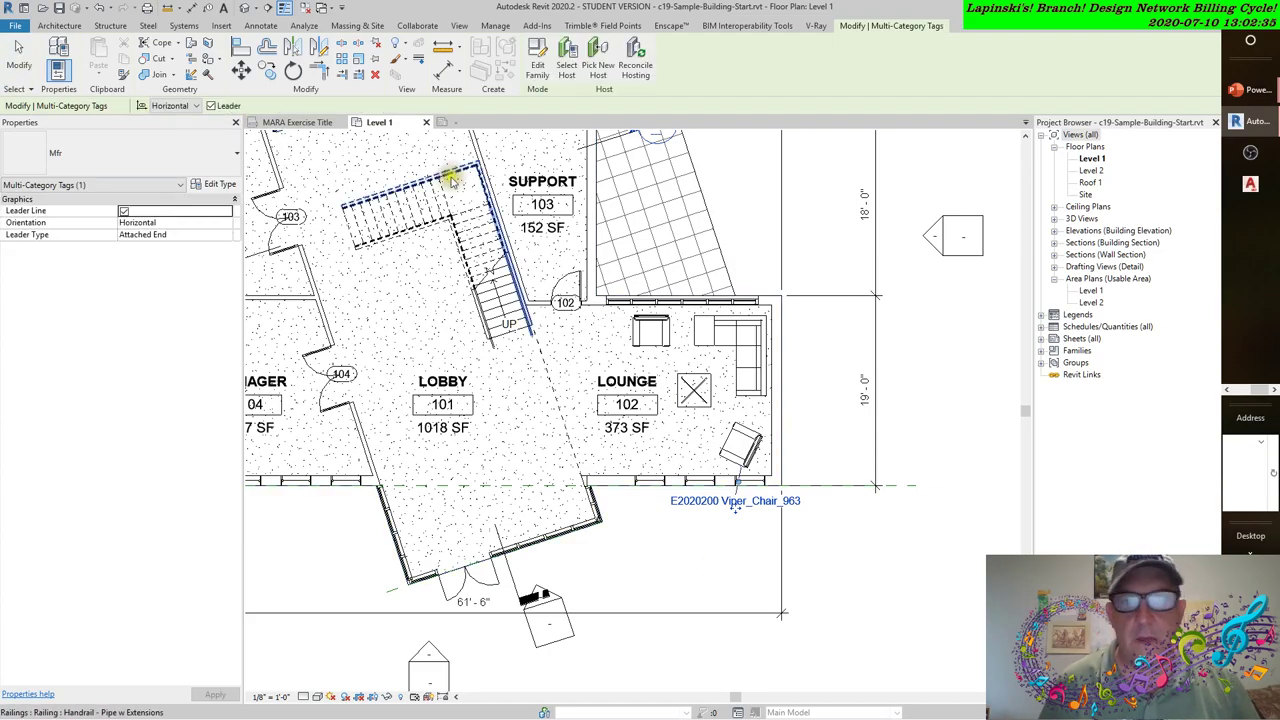
key(Escape)
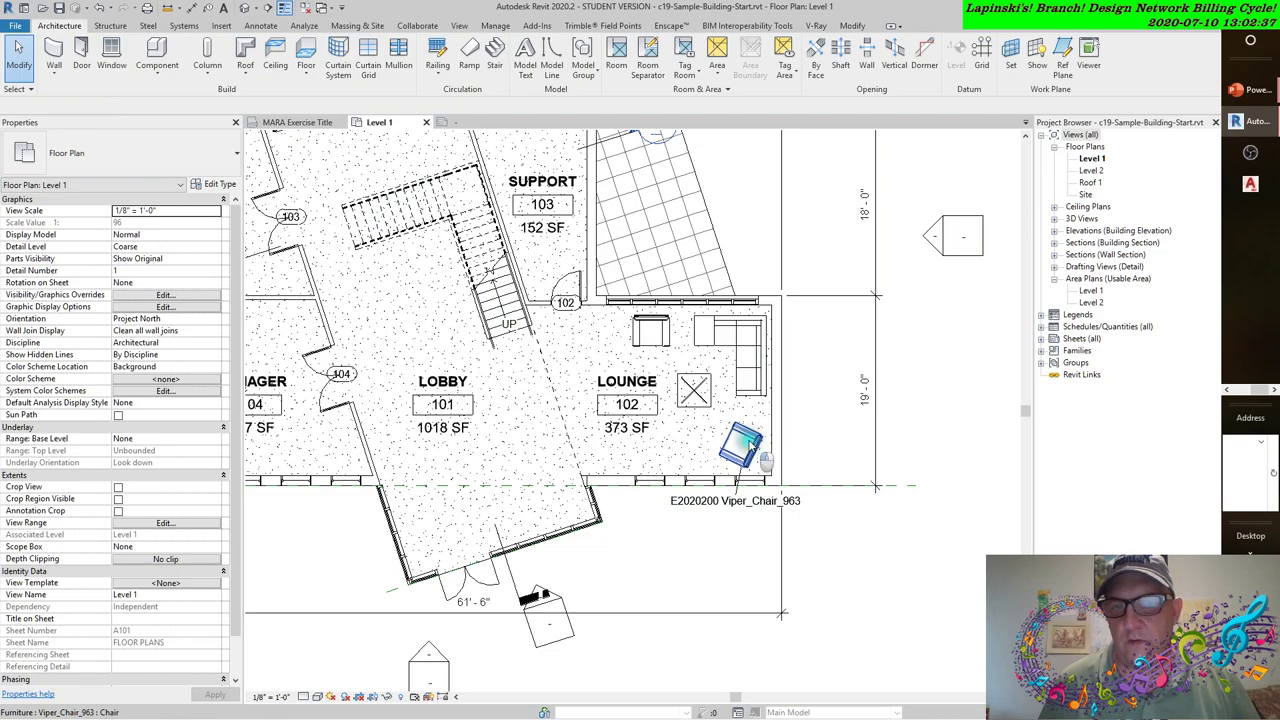
click(742, 445)
click(203, 188)
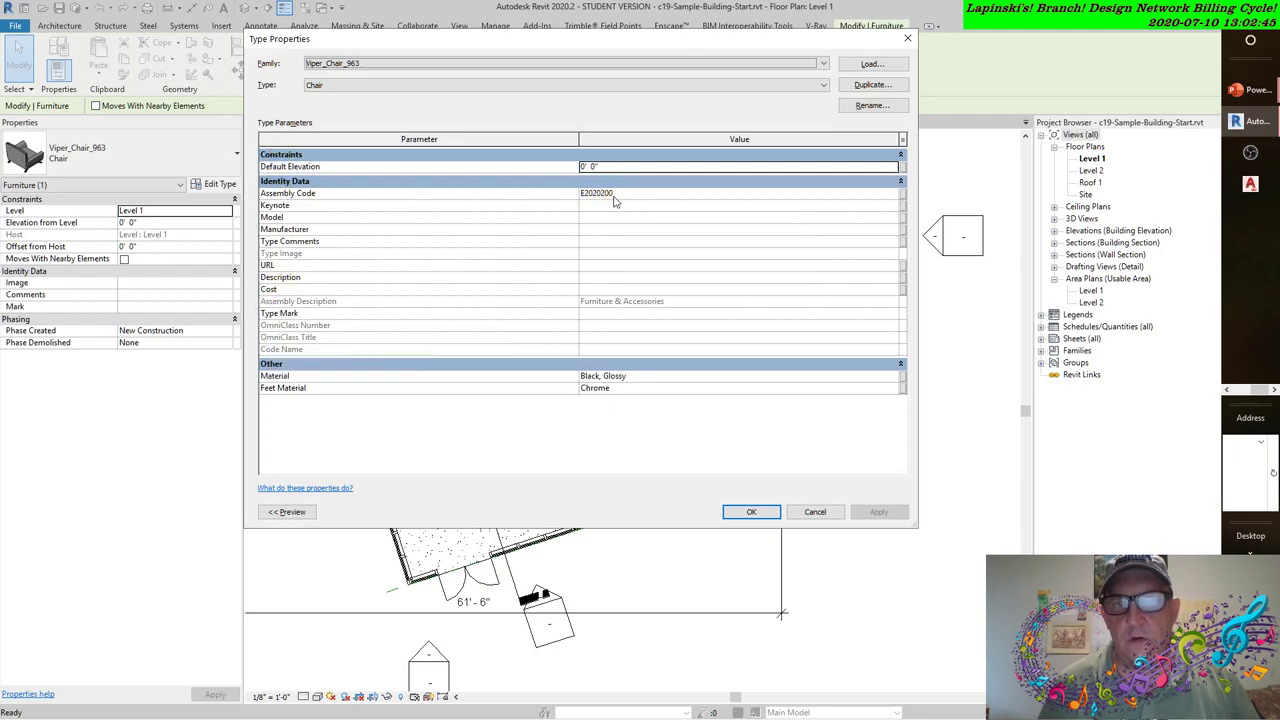
click(813, 514)
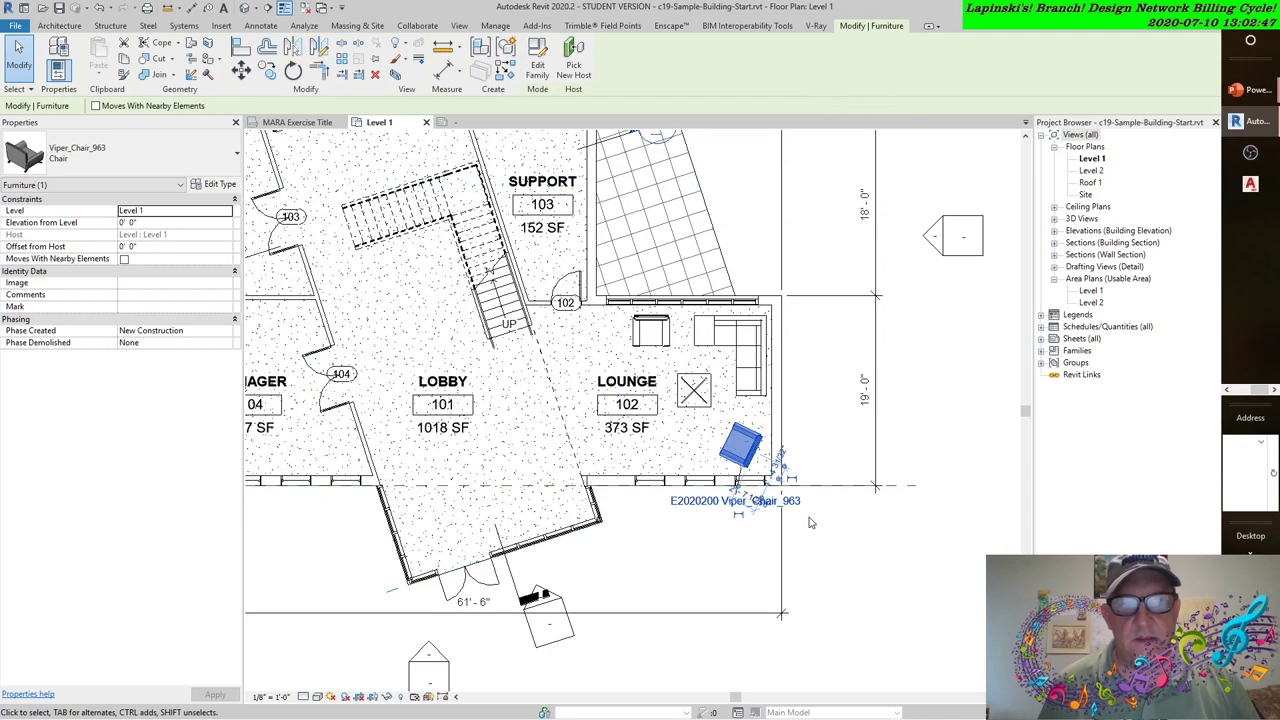
Select the chair's tag, then the Viper chair, and show its furniture type list.
key(Escape)
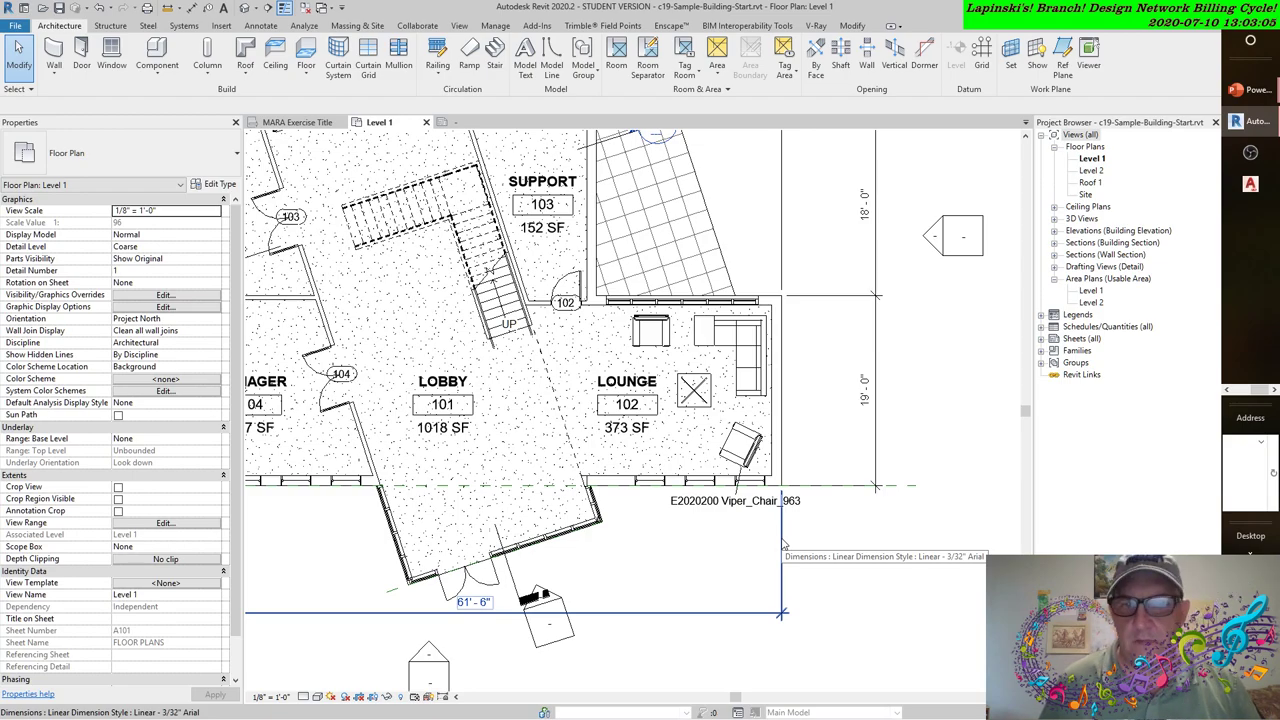
click(728, 508)
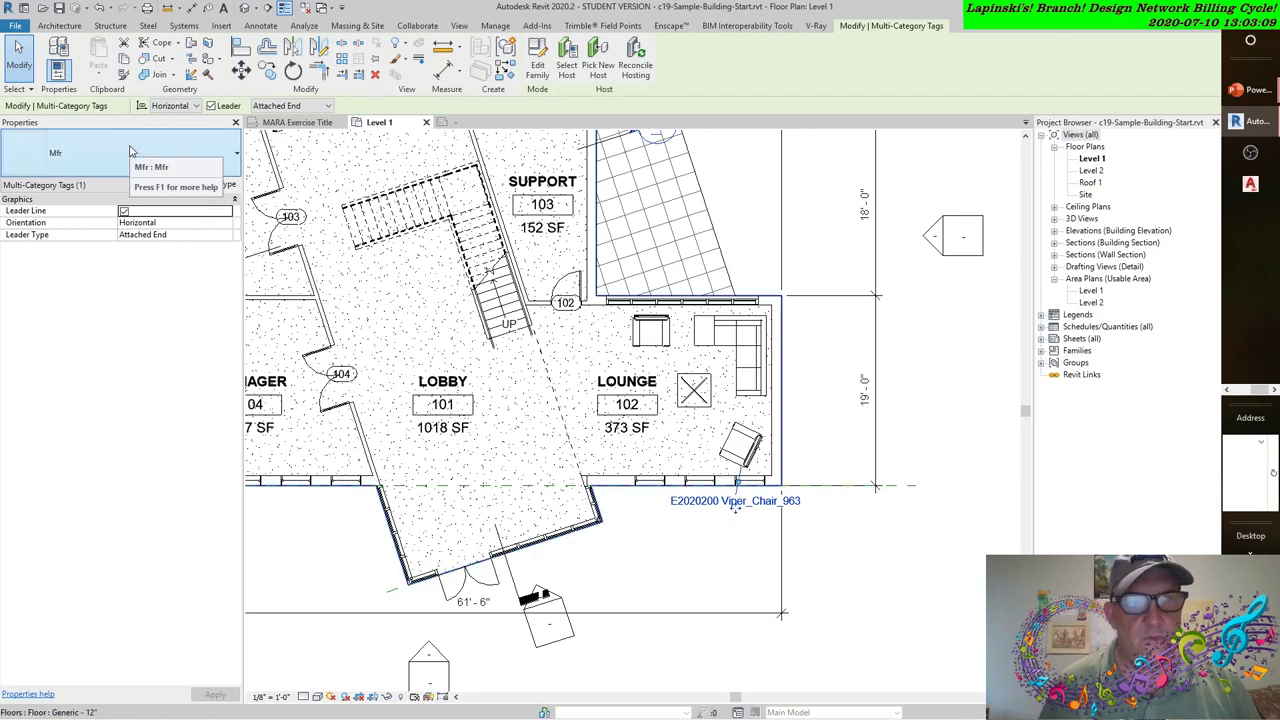
click(894, 523)
click(739, 450)
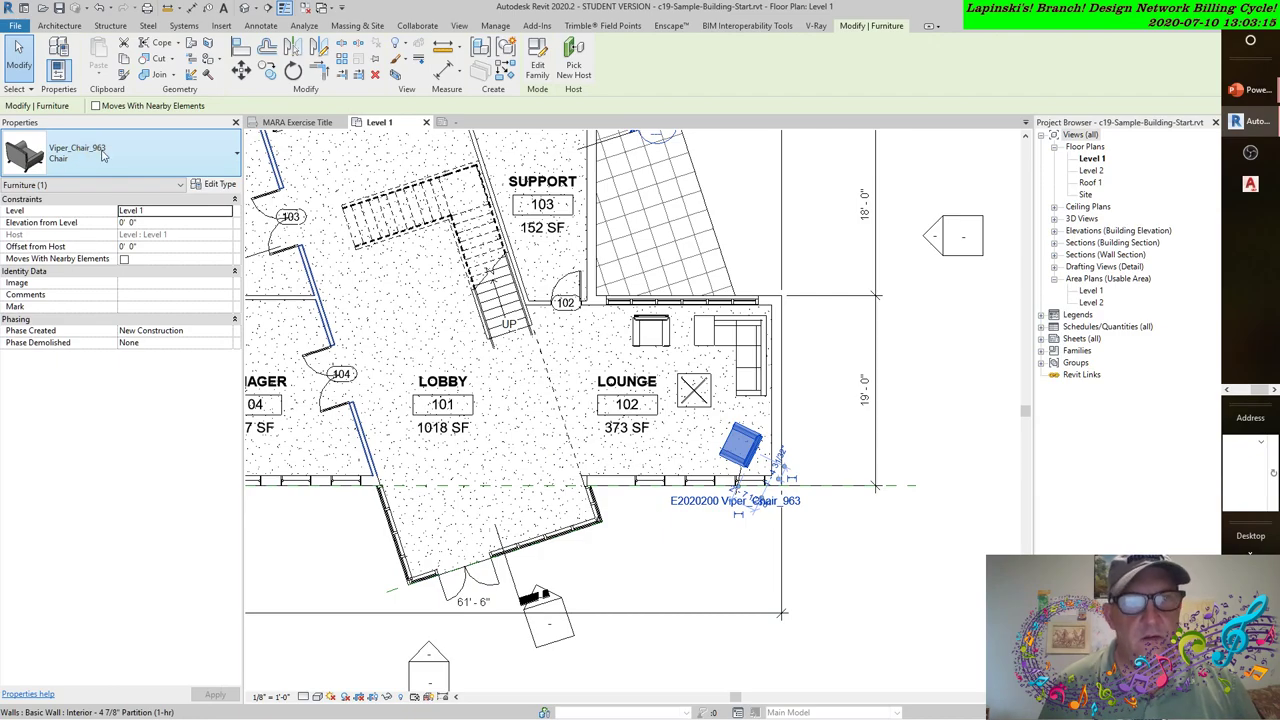
click(229, 159)
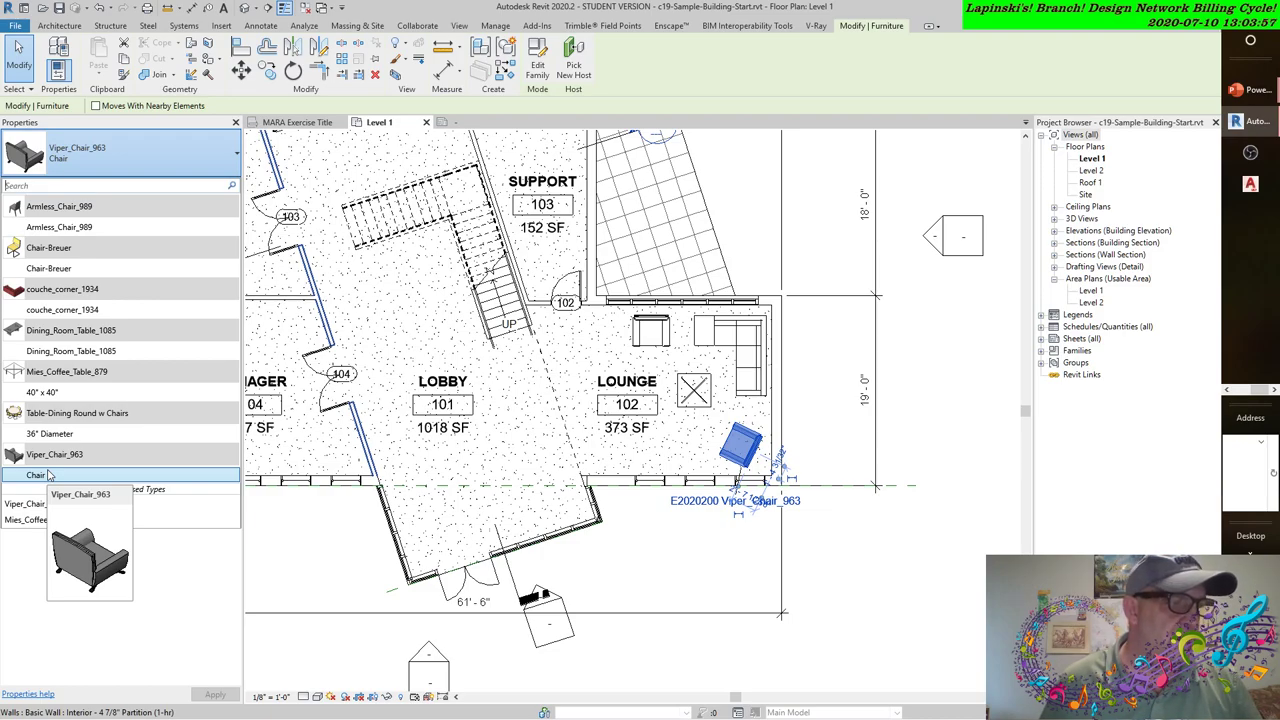
Select the chair's Mfr tag, zoom in, and show its tag type list offering only Mfr.
click(698, 567)
click(722, 503)
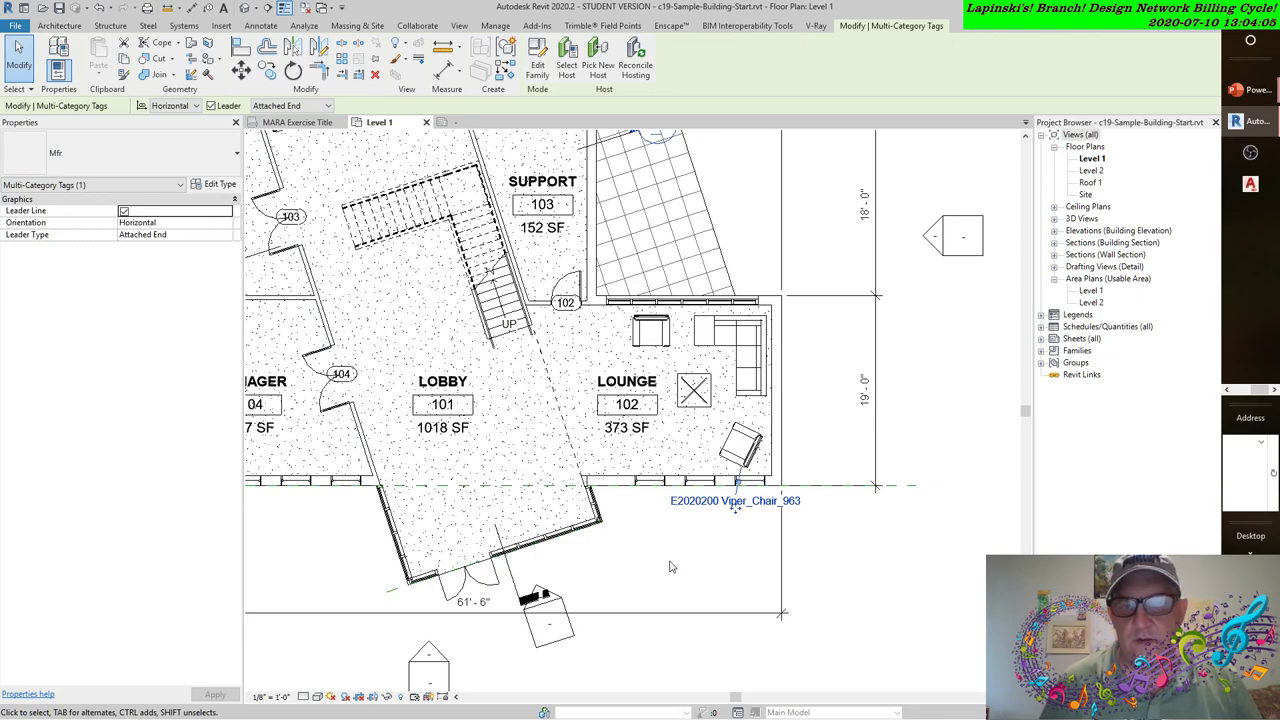
scroll(751, 539, up, 1)
scroll(750, 538, up, 5)
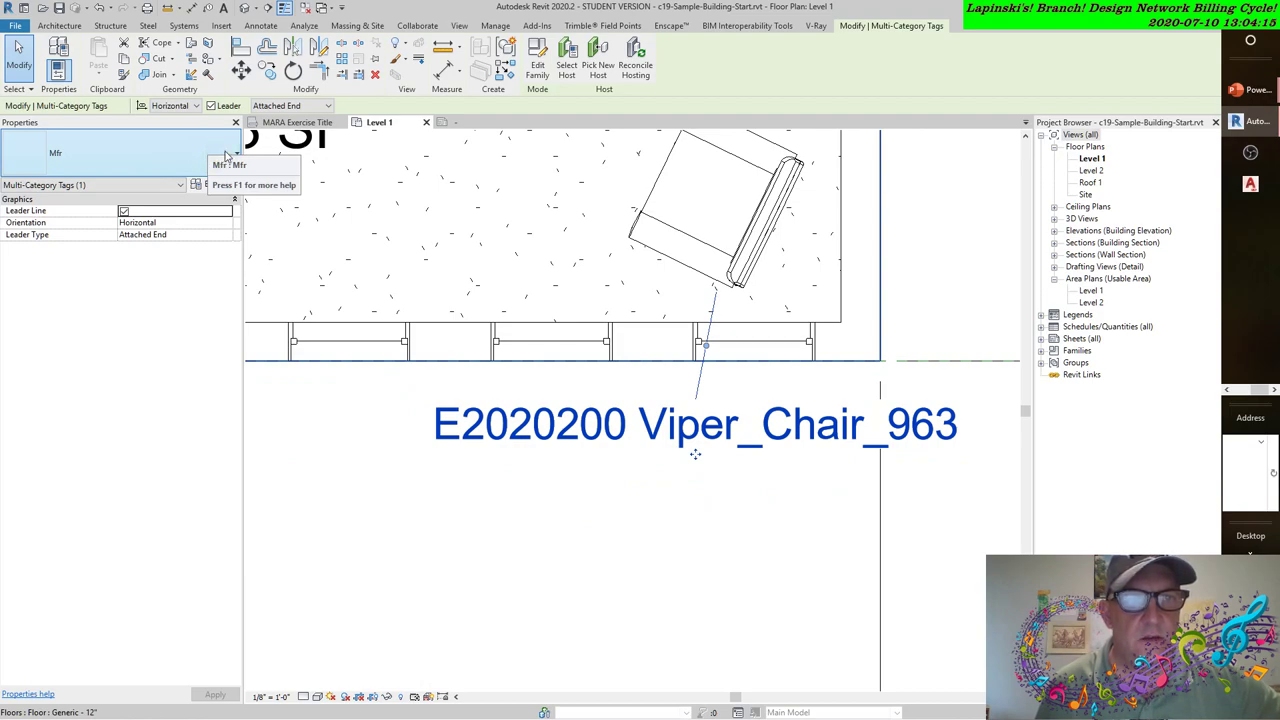
click(226, 155)
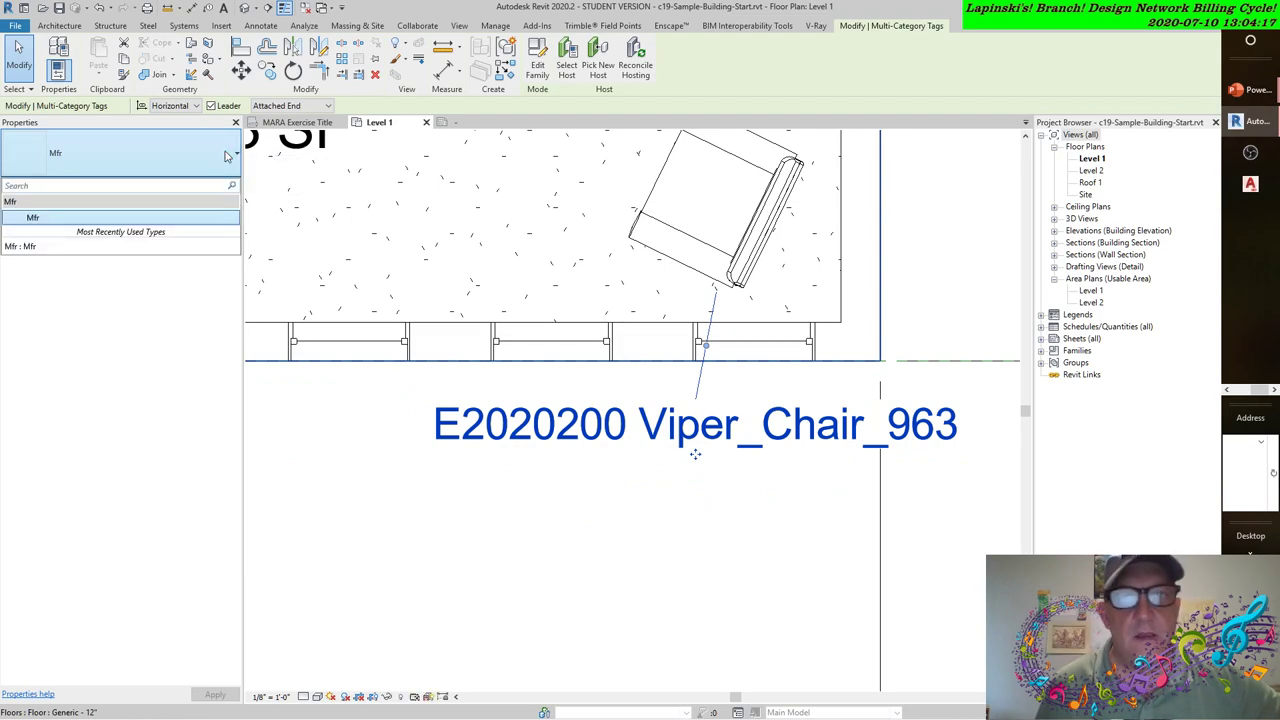
Open the Mfr tag family to review its labels, then reload it into the project.
click(537, 60)
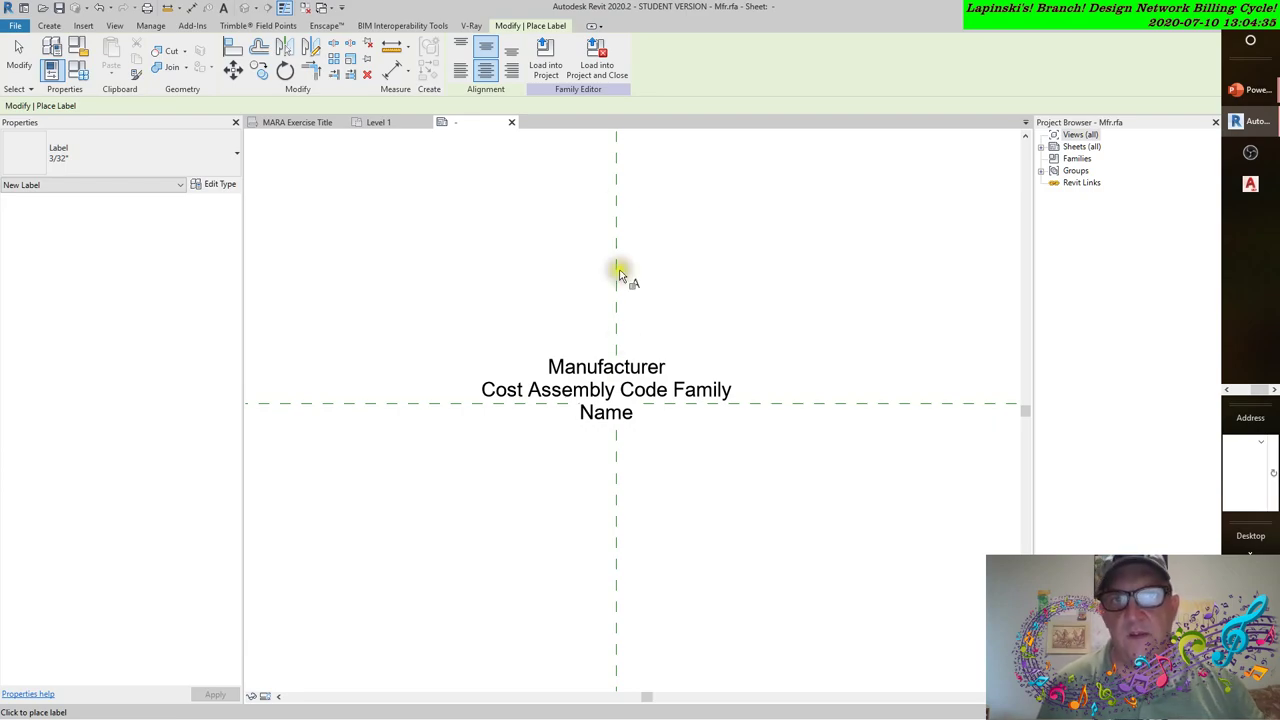
click(546, 52)
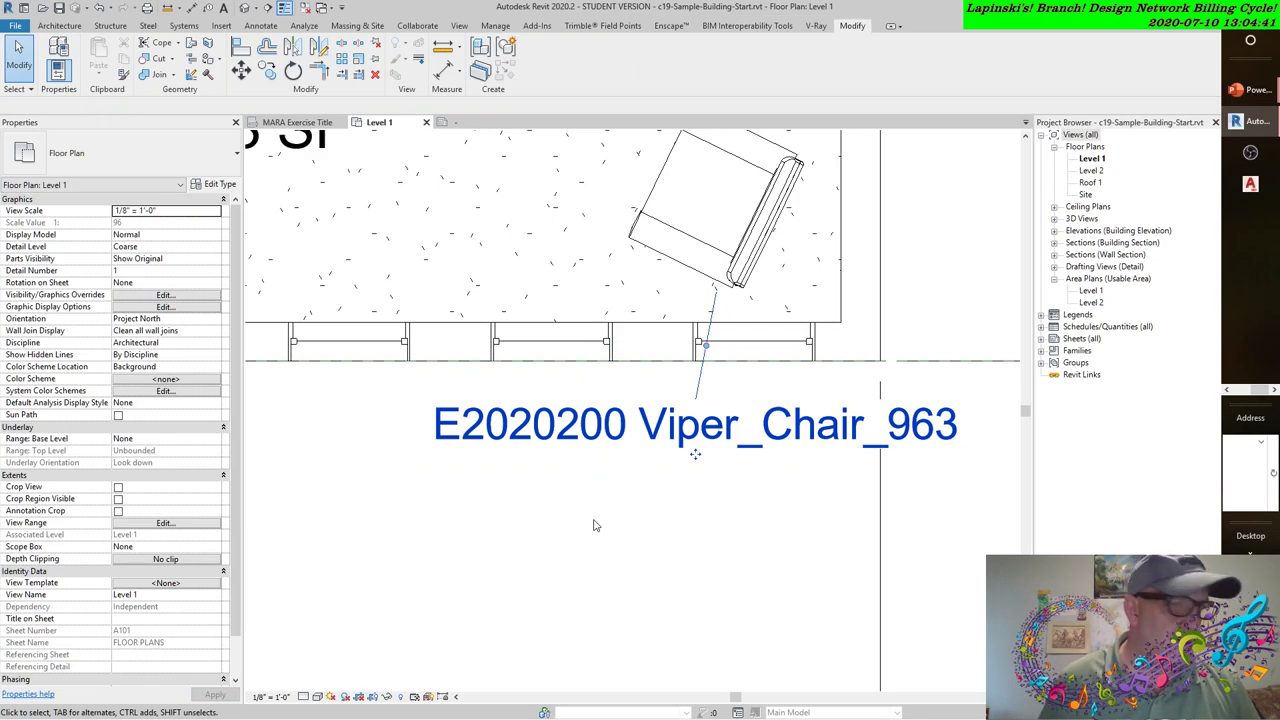
Pick the Mfr tag reading E2020200 Viper_Chair_963 on the Level 1 plan.
click(695, 457)
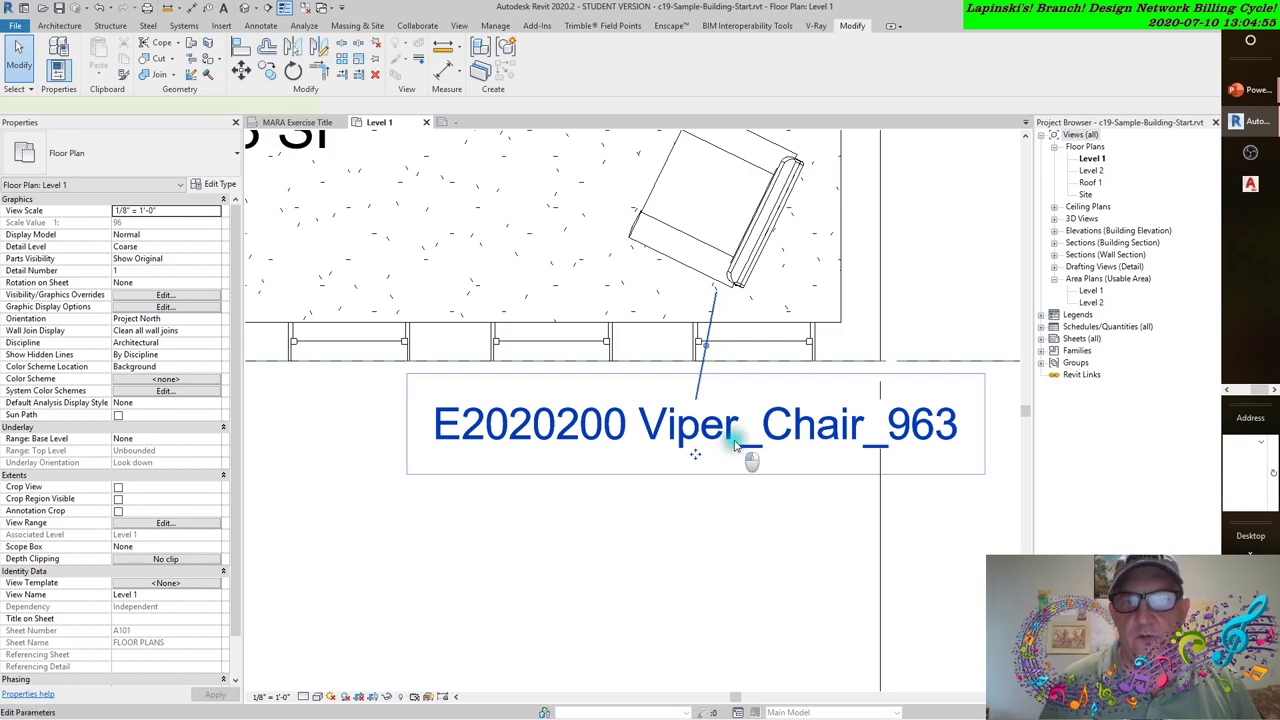
click(731, 447)
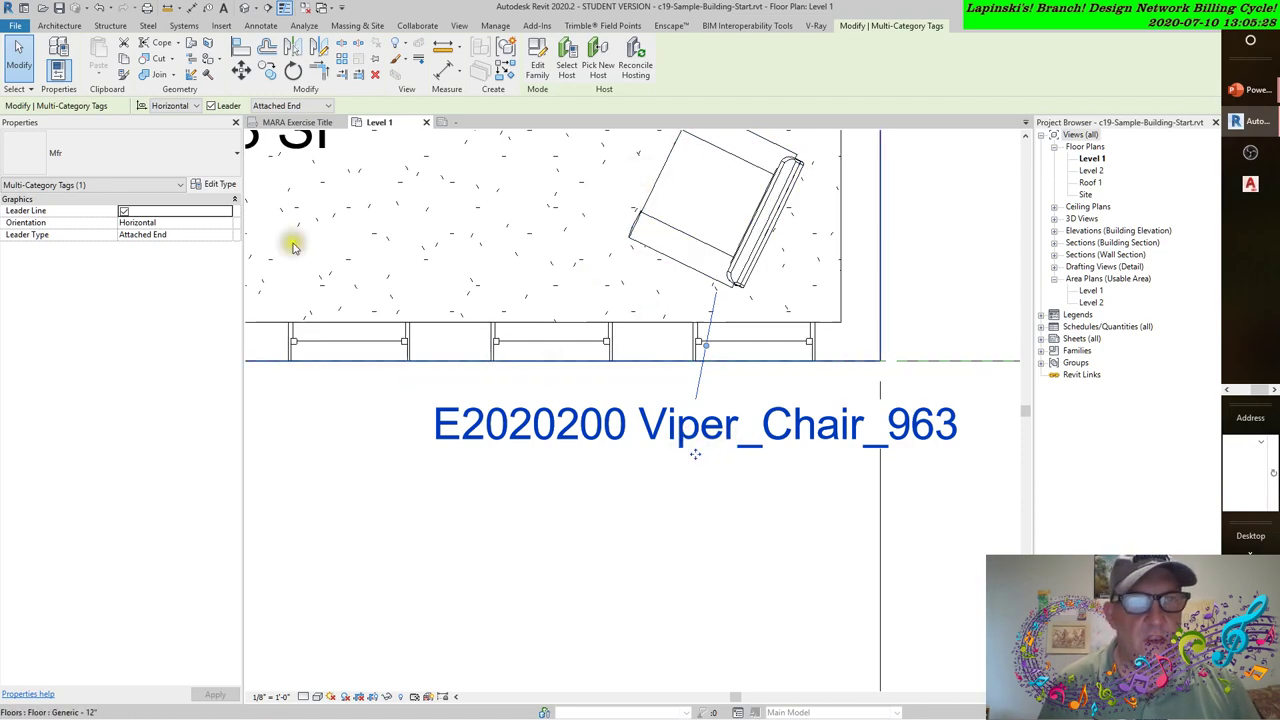
click(211, 187)
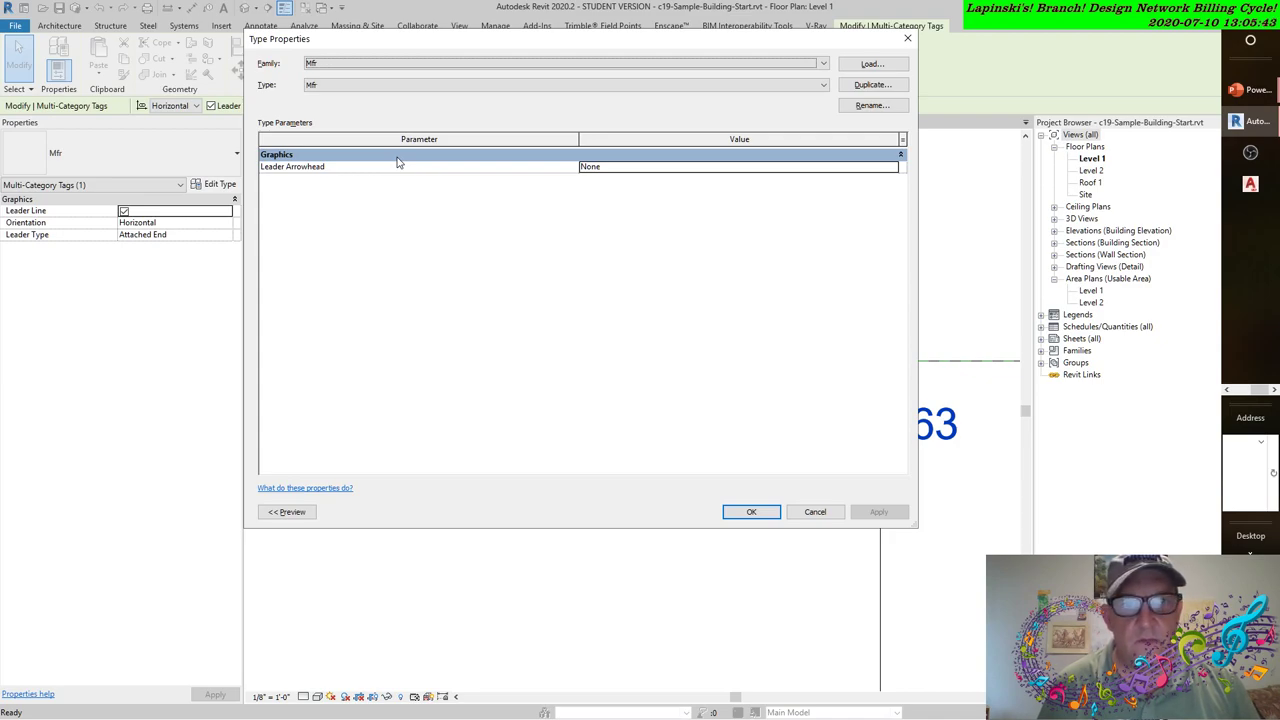
click(866, 63)
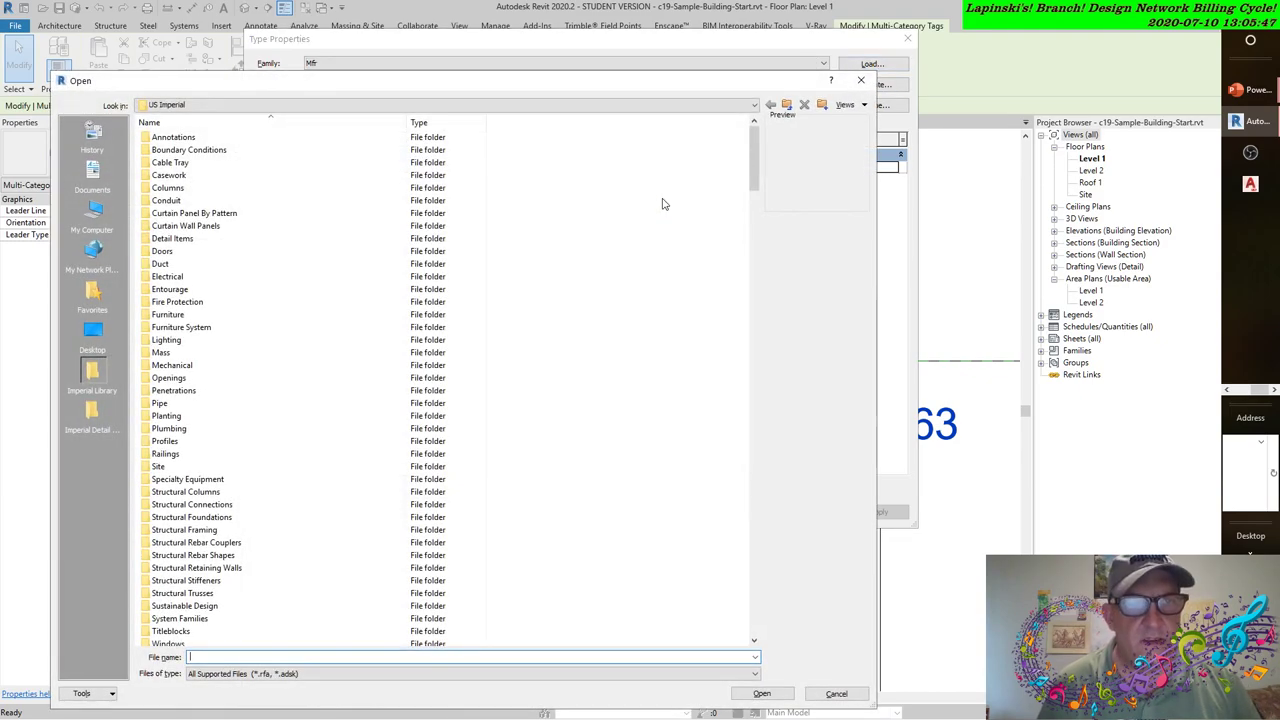
double_click(196, 141)
double_click(190, 138)
click(172, 138)
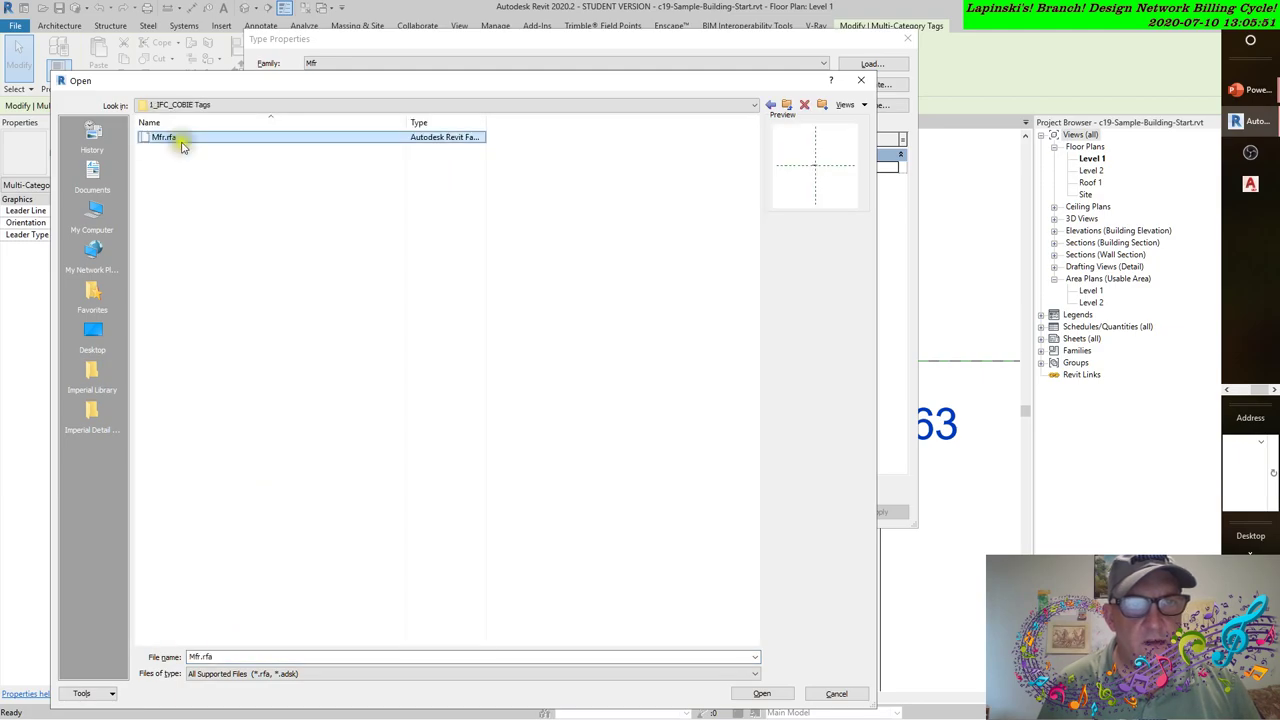
click(832, 693)
Close the tag's Type Properties without changes and deselect the E2020200 Viper_Chair_963 tag.
click(815, 511)
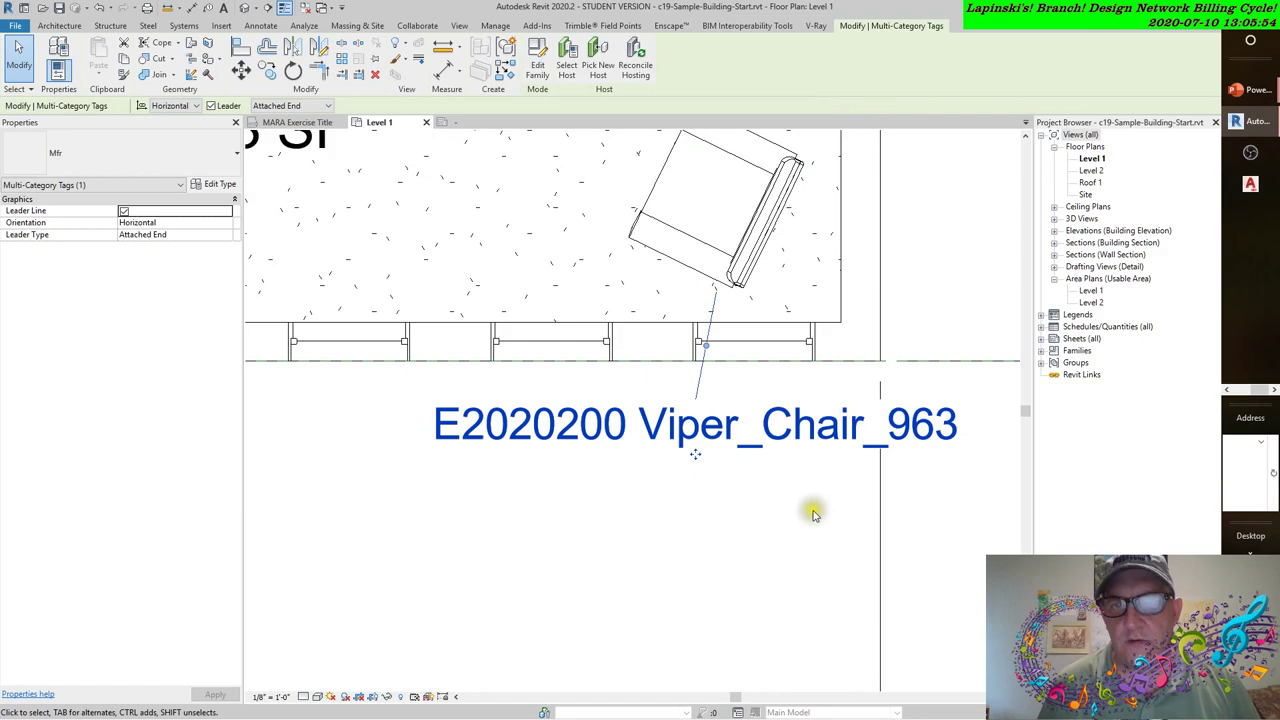
click(743, 494)
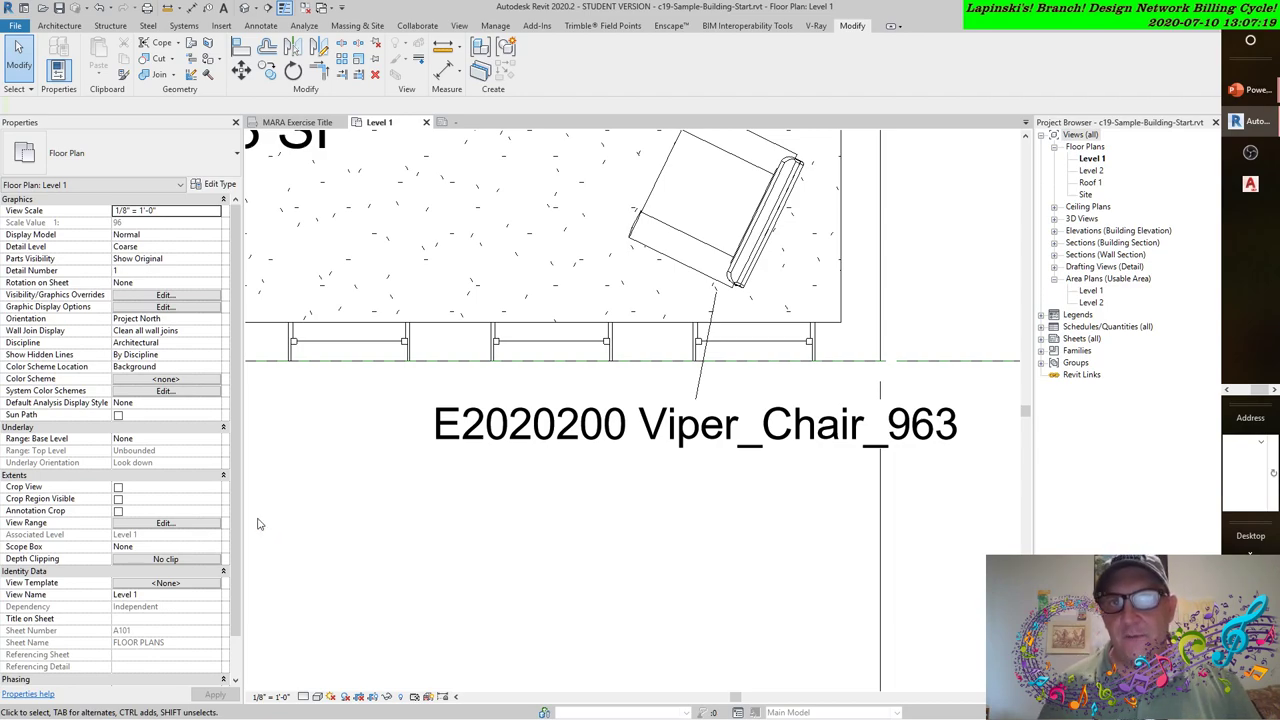
click(535, 547)
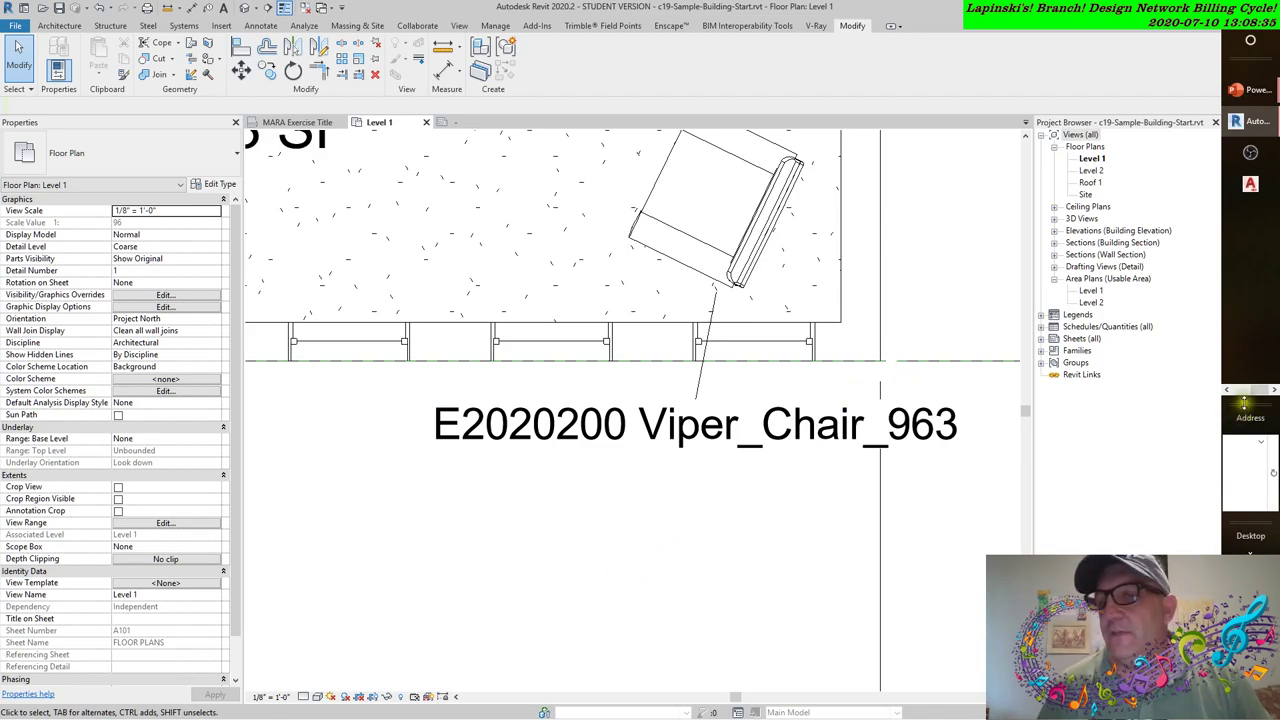
click(1238, 391)
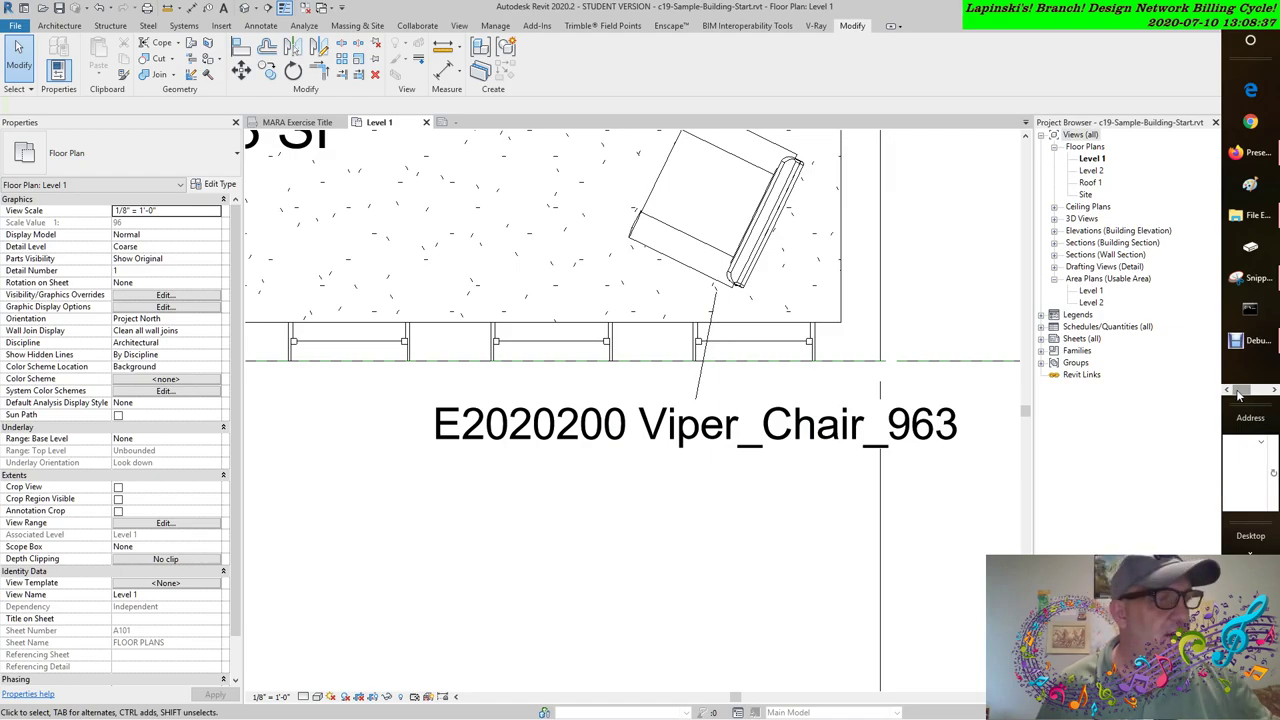